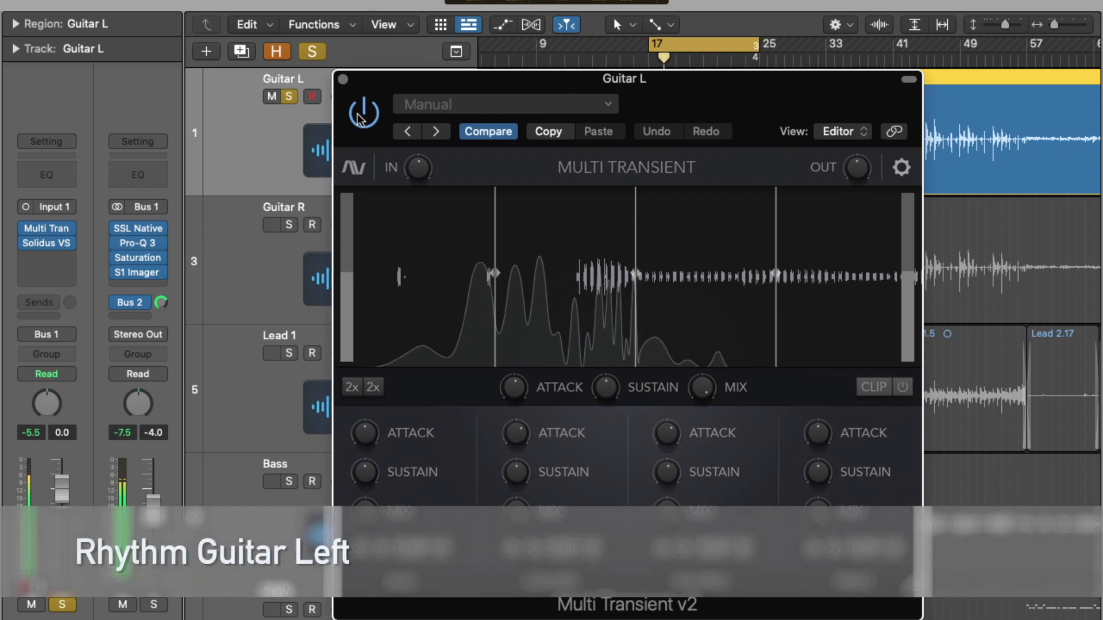
Step: Close Multi Transient on Guitar L, open its Solidus VS8100 amp plug-in and dismiss the activation notice
click(346, 84)
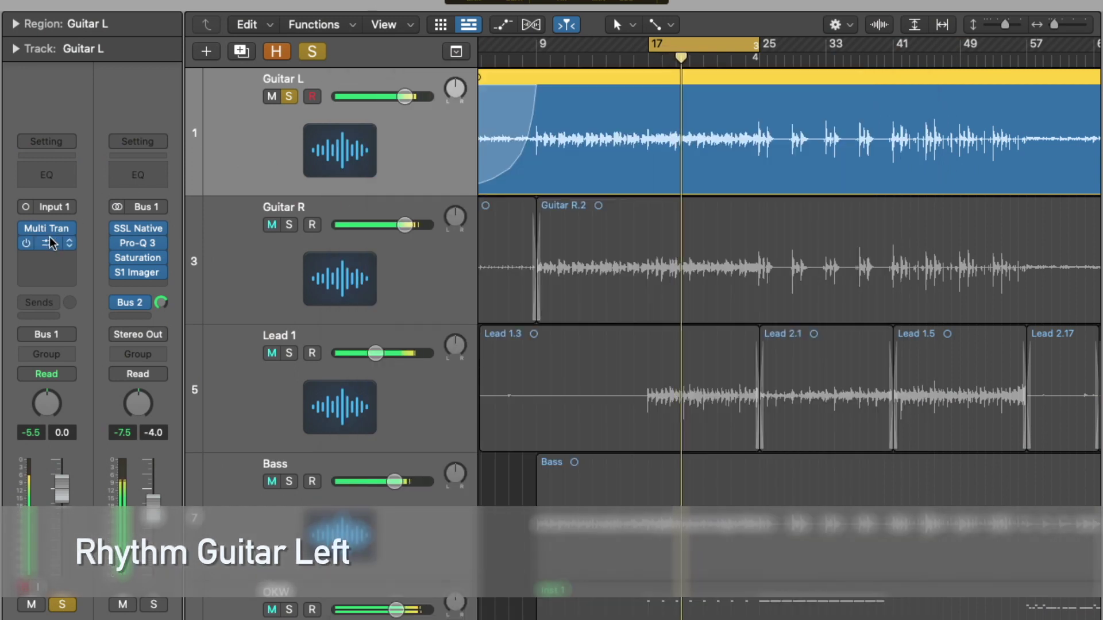
mouse_move(51, 243)
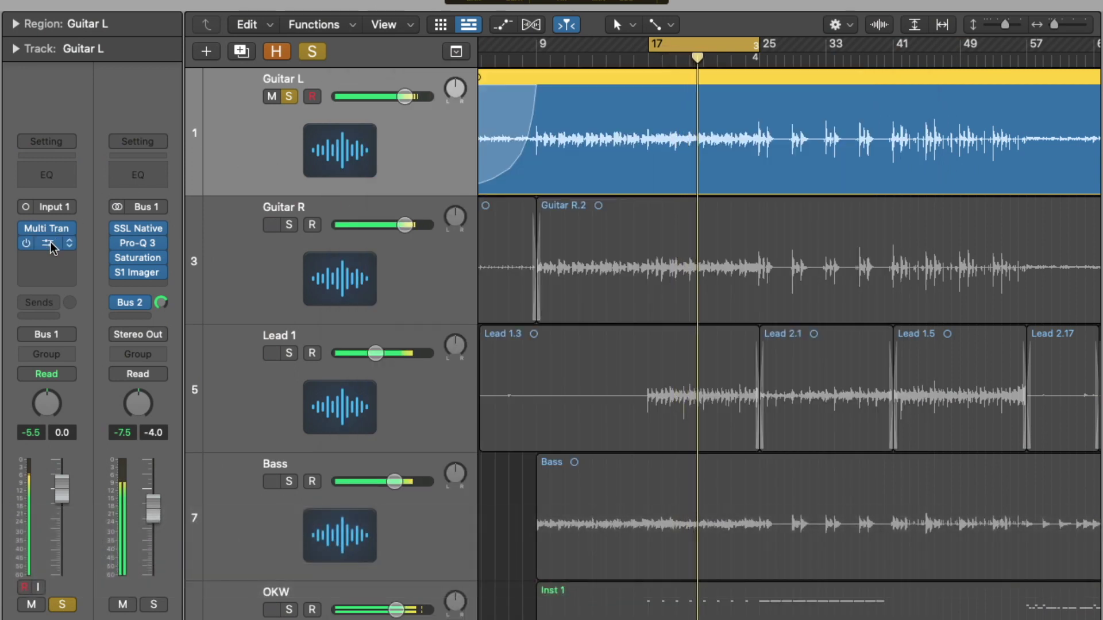
click(50, 243)
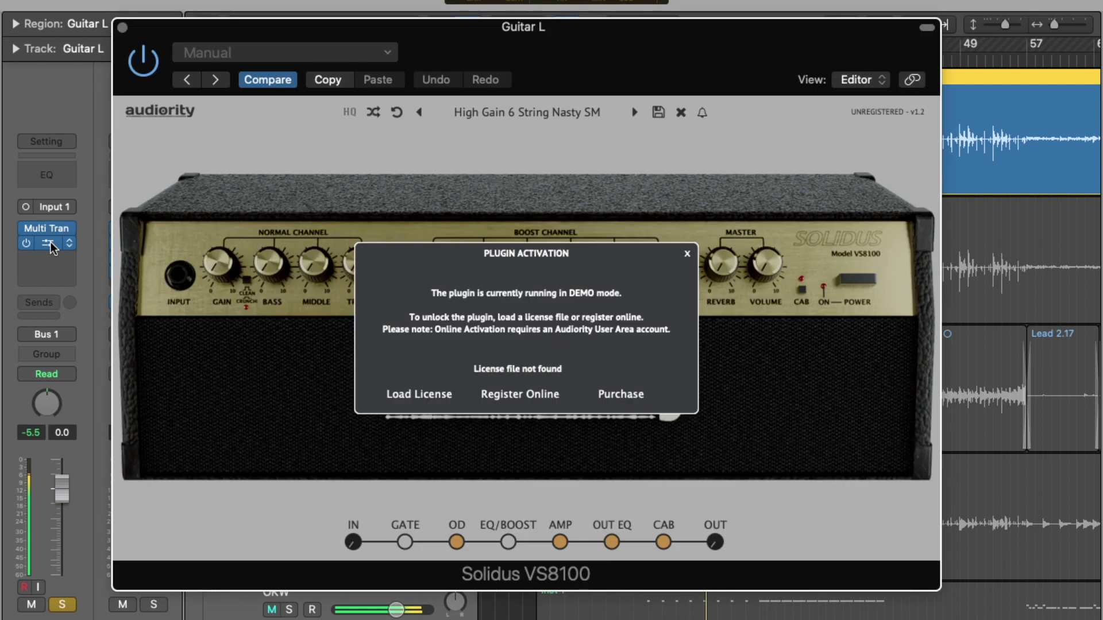
click(688, 253)
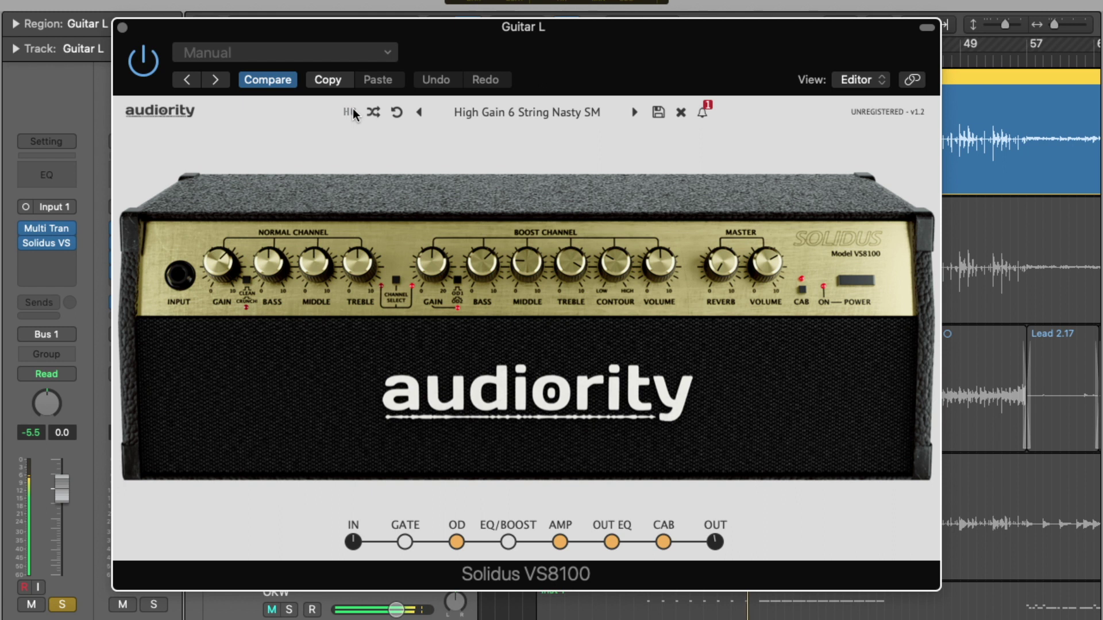
Step: Compare the sound with the Dr.Drive overdrive pedal bypassed and re-enabled, and return to the amp head view
click(456, 541)
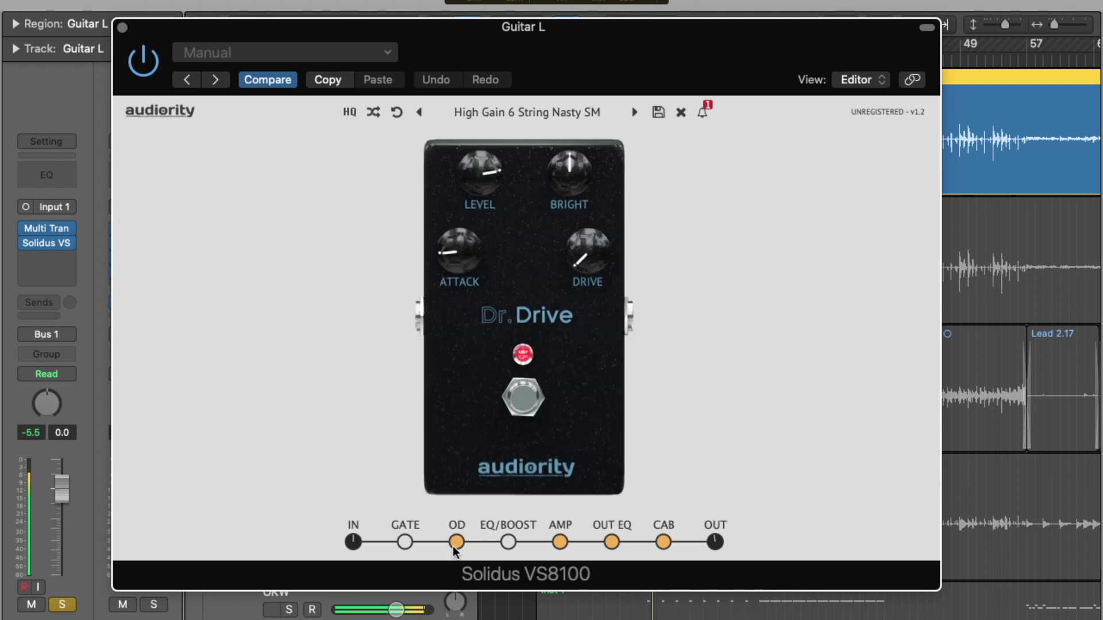
click(523, 402)
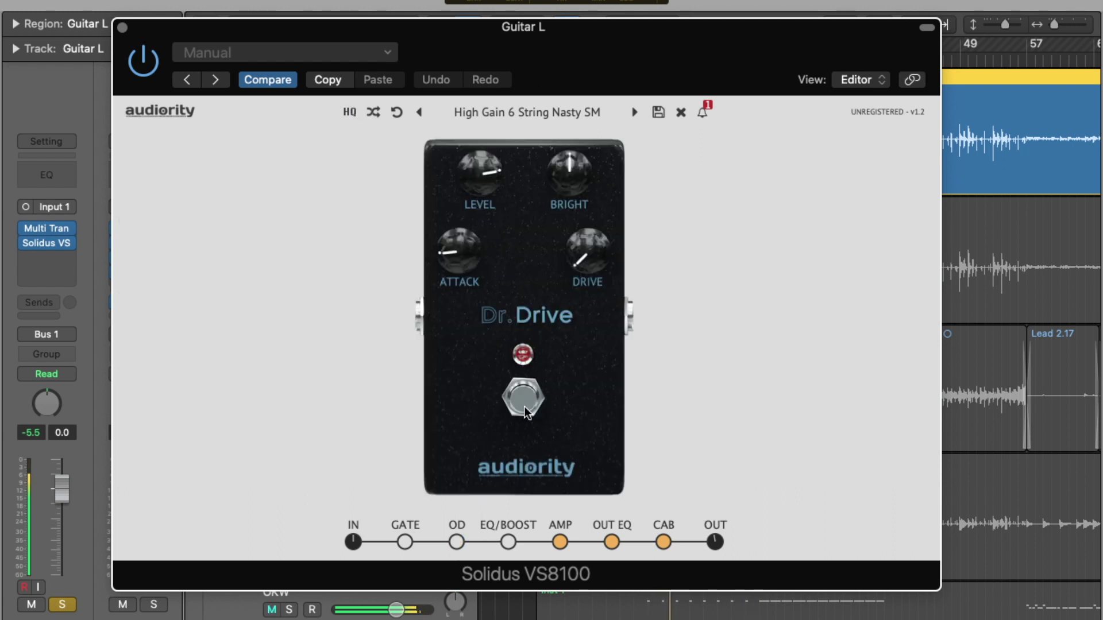
click(523, 402)
click(559, 543)
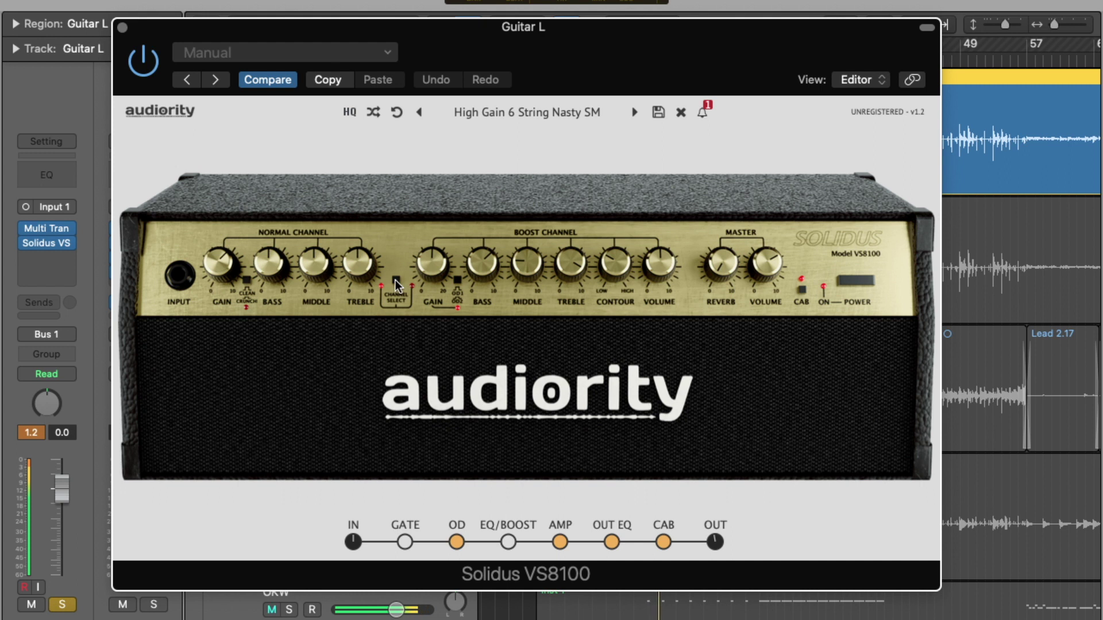
Step: Audition the first three 4X12_EGA impulse responses in the first slot of the dual cabinet loader, stepping forward and back
click(663, 542)
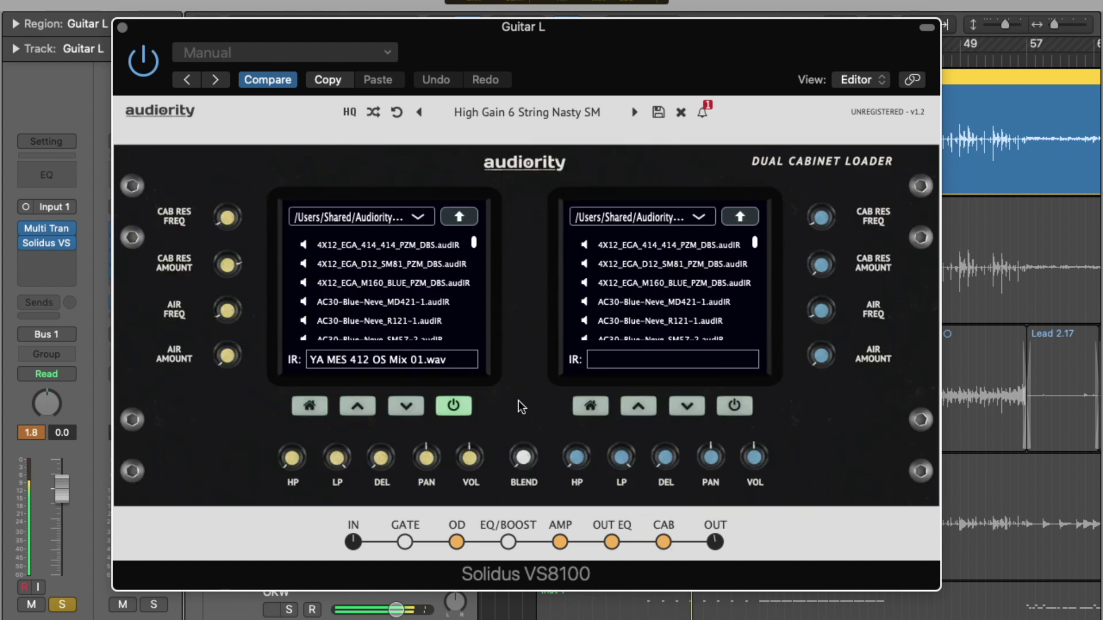
click(407, 408)
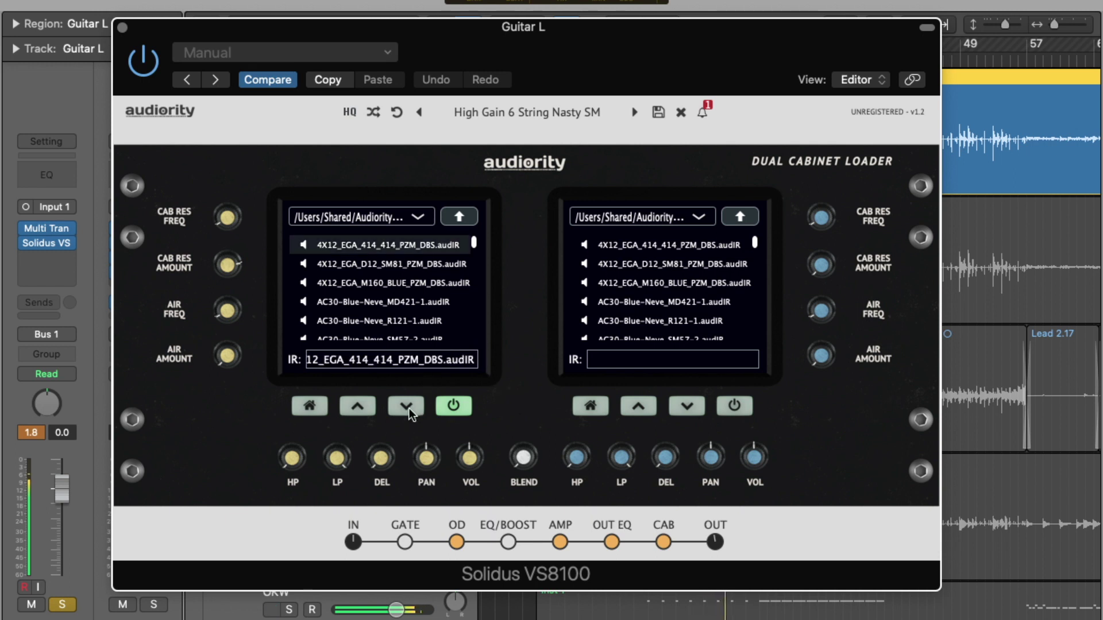
click(407, 408)
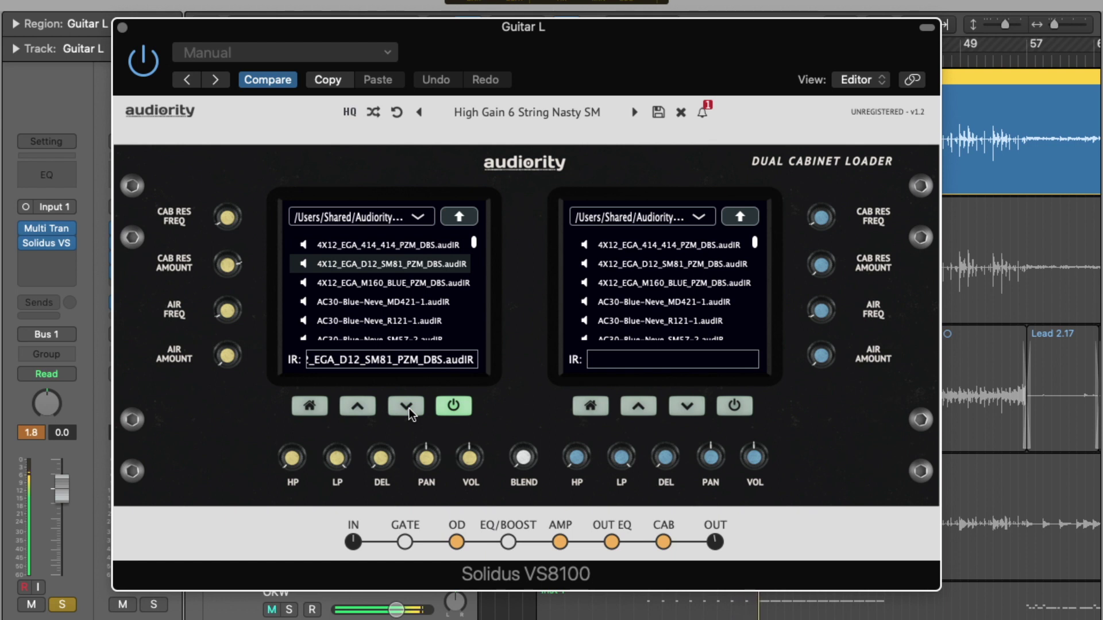
click(409, 408)
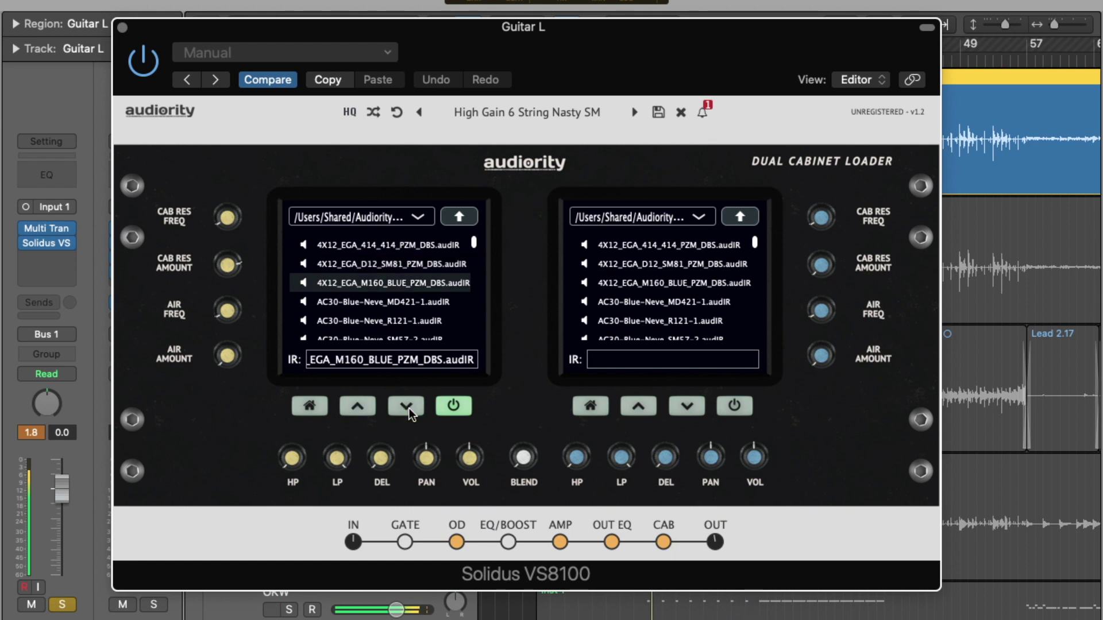
click(357, 406)
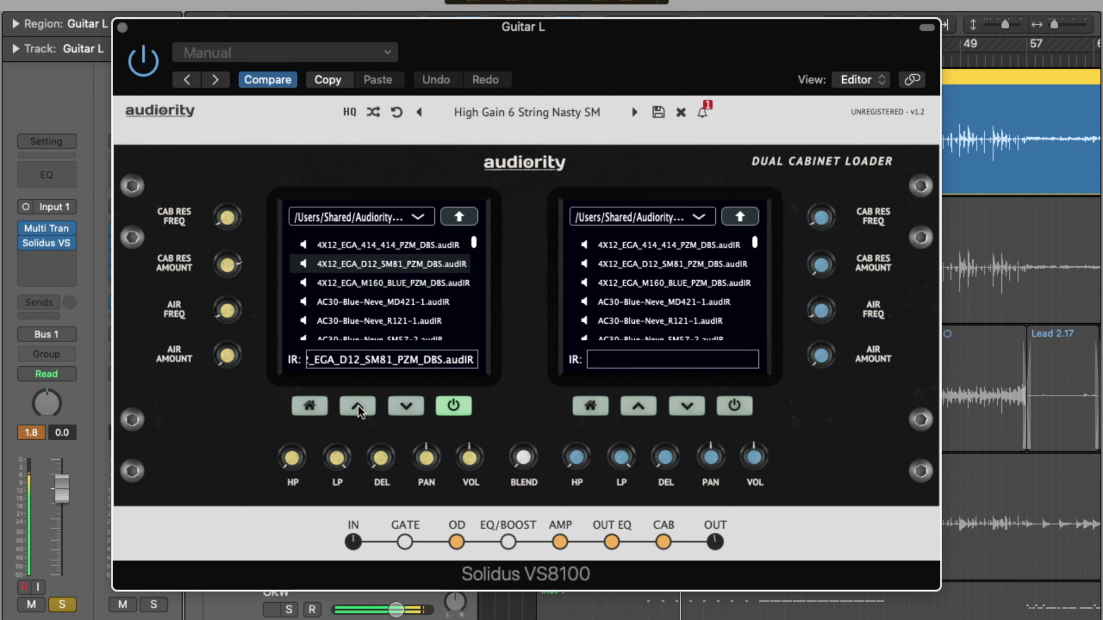
click(357, 406)
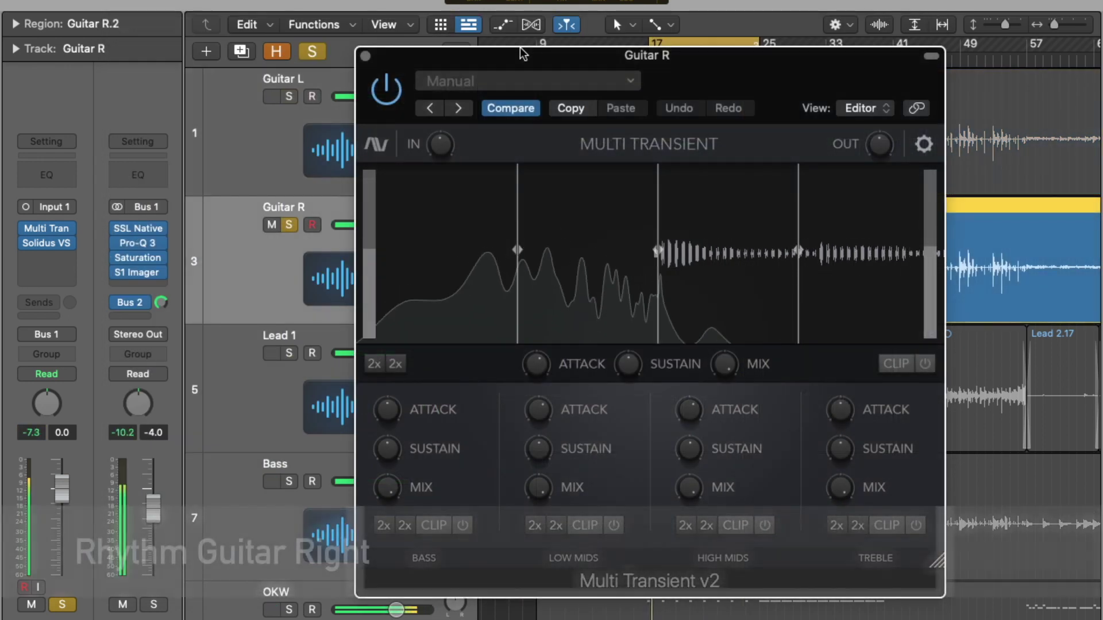
Step: Switch from Multi Transient to Solidus VS8100 on Guitar R, dismiss the activation notice and examine the EQ/Boost low-band sliders
click(365, 59)
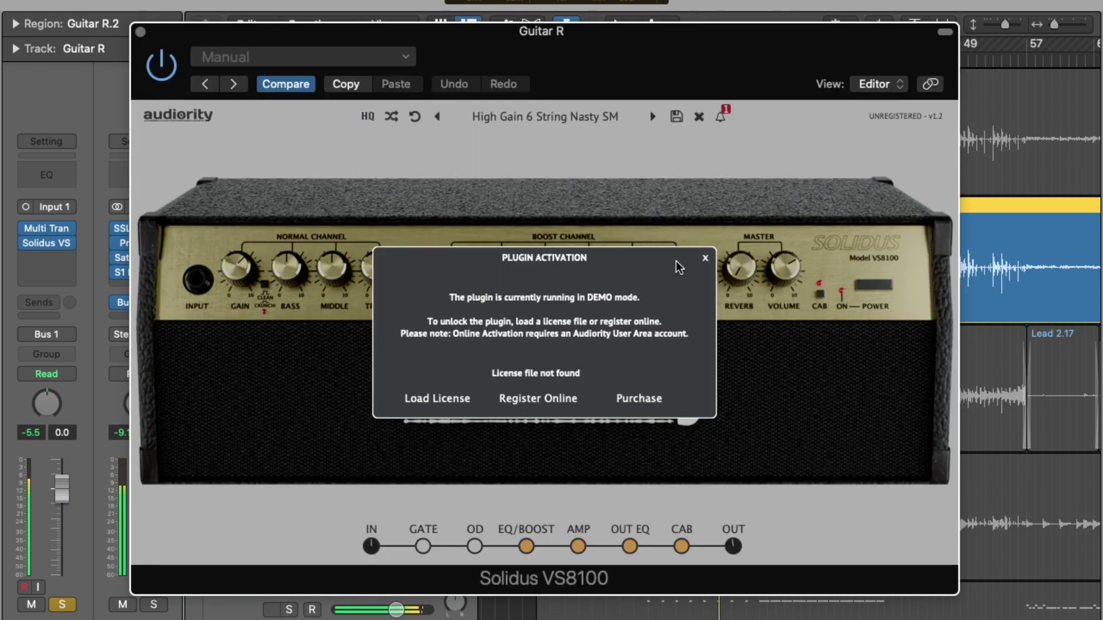
click(705, 258)
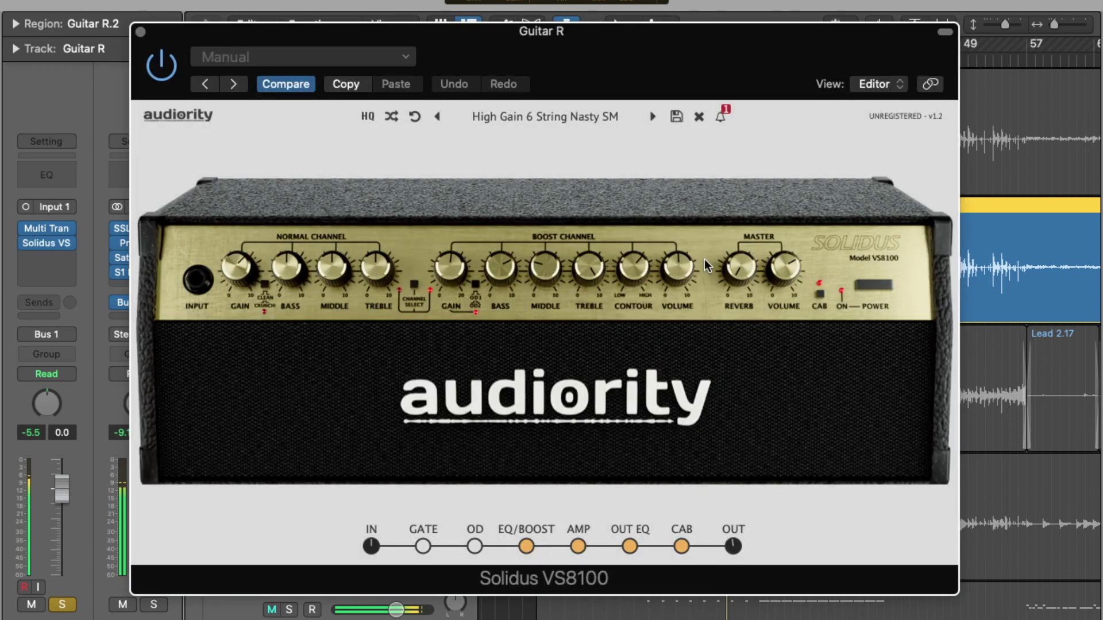
click(525, 545)
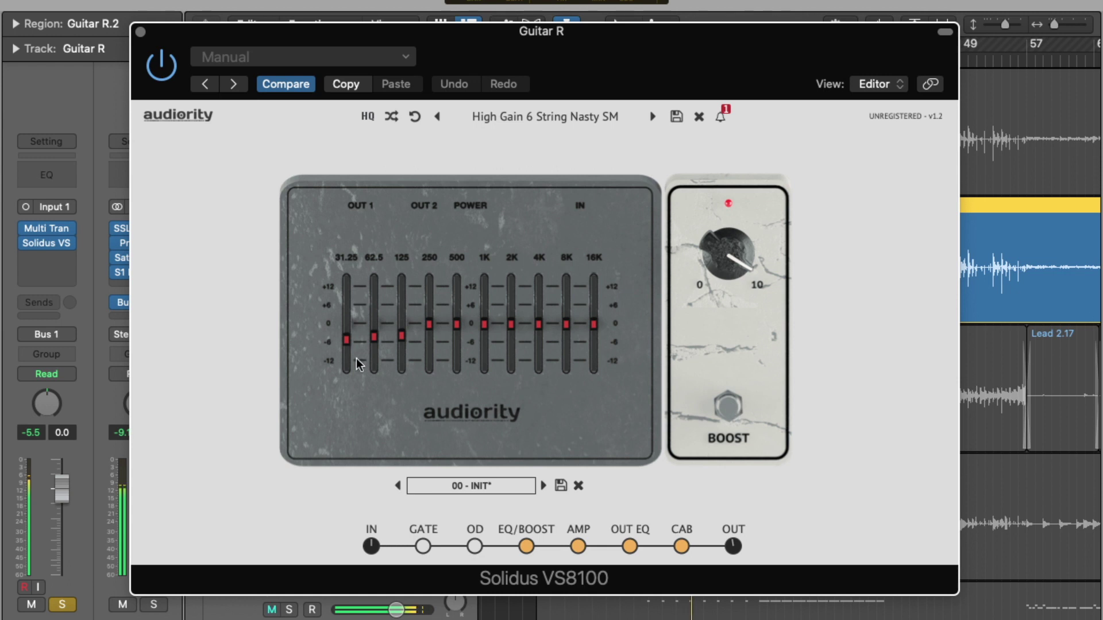
mouse_move(398, 341)
mouse_down()
mouse_move(417, 229)
mouse_move(392, 344)
mouse_up()
Step: Sweep the Boost channel Gain on the Guitar R amp head down and up, settling at about 7.0
click(578, 547)
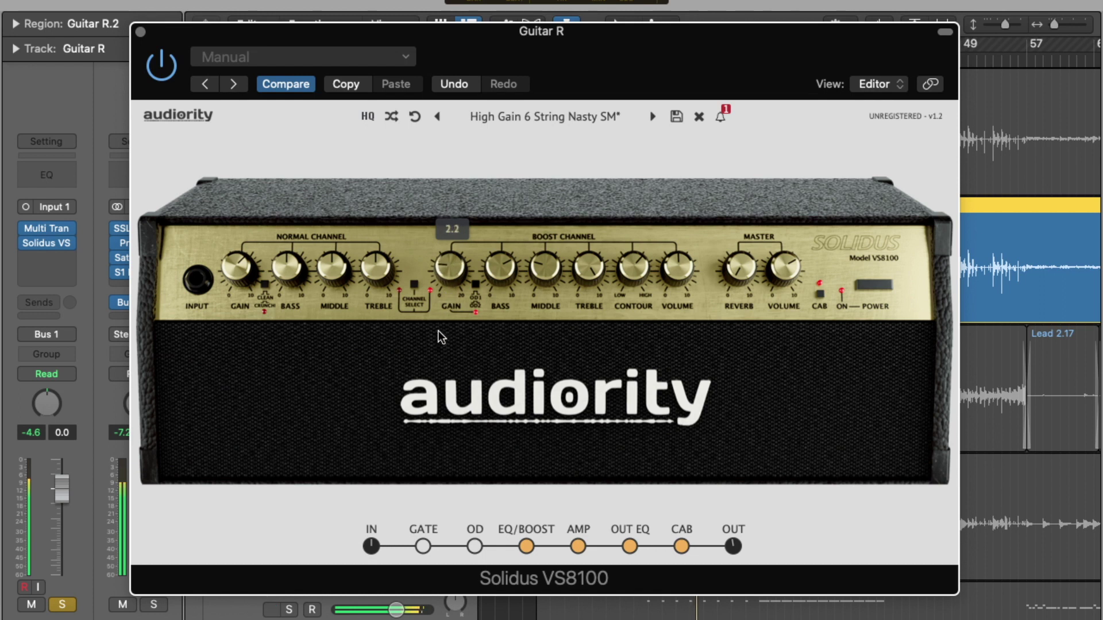
drag(431, 368, 461, 228)
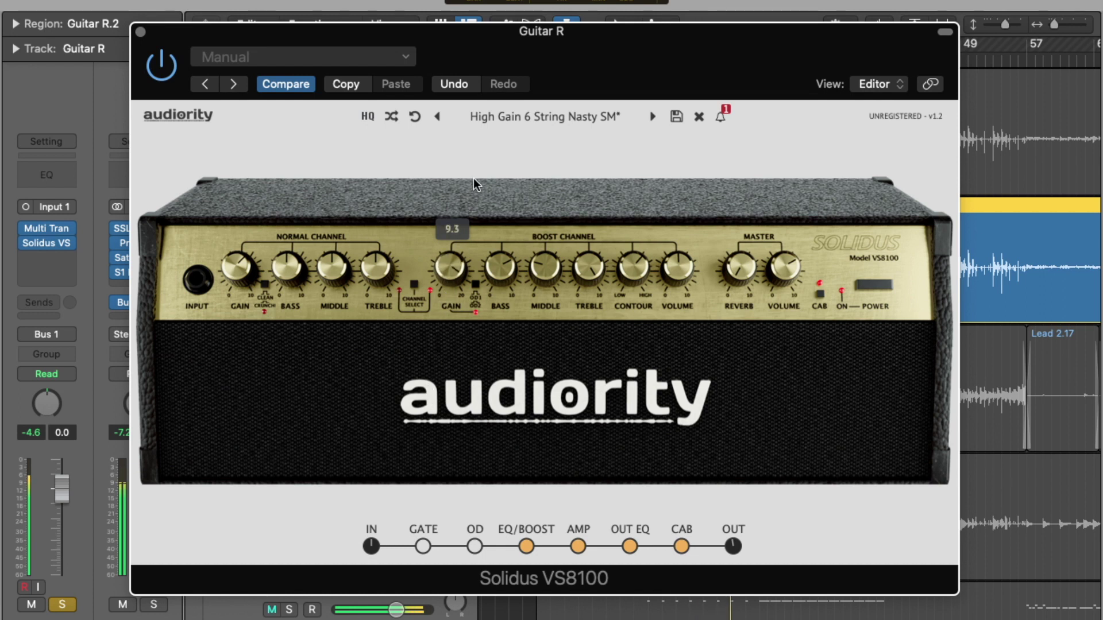
drag(477, 174, 453, 232)
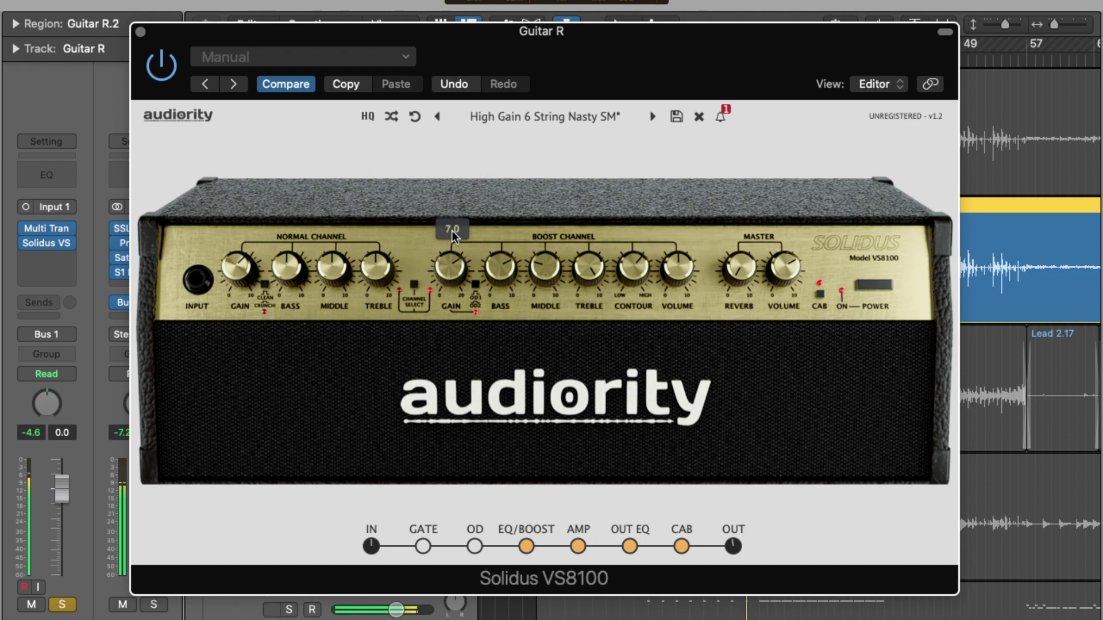
Step: Sweep the Boost channel Middle down and back up to about 4.6, and try the Treble control
drag(499, 267, 533, 296)
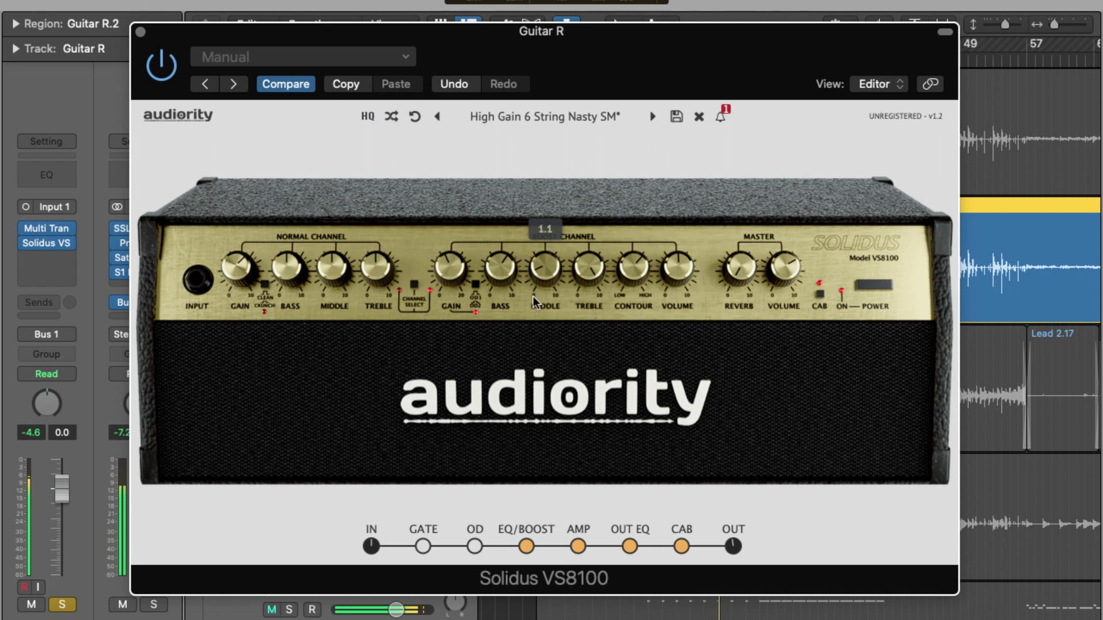
mouse_move(545, 211)
mouse_down()
mouse_move(570, 153)
mouse_move(576, 96)
mouse_move(547, 232)
mouse_up()
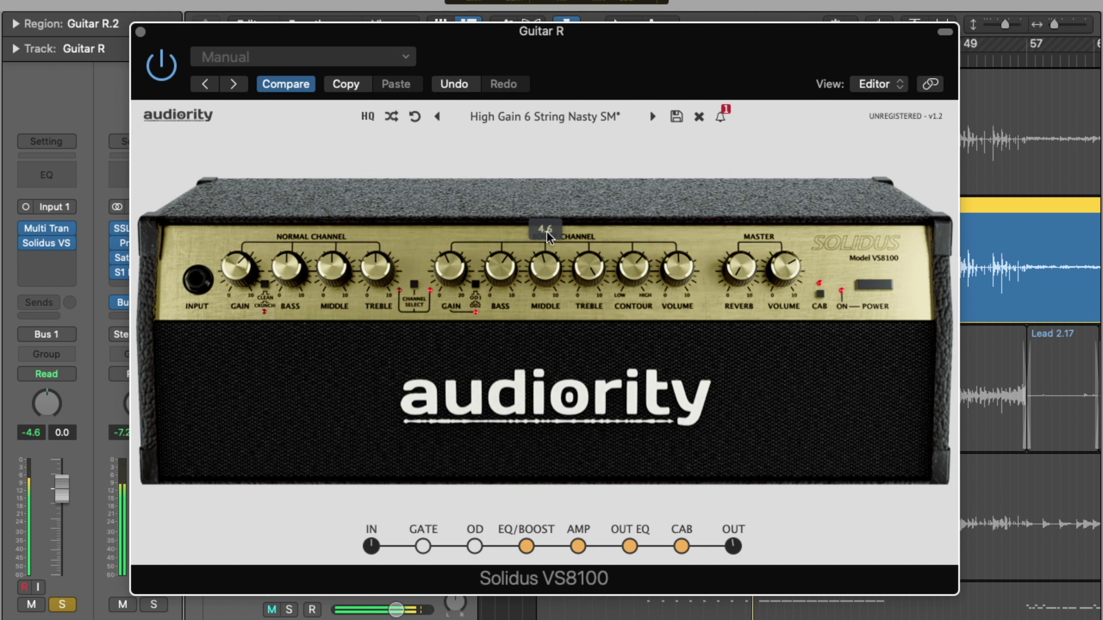
mouse_move(589, 267)
mouse_down()
mouse_move(577, 466)
mouse_move(587, 281)
mouse_up()
Step: Sweep the Boost channel Contour through its low and high range, and open the amp's cabinet section
scroll(636, 271, down, 3)
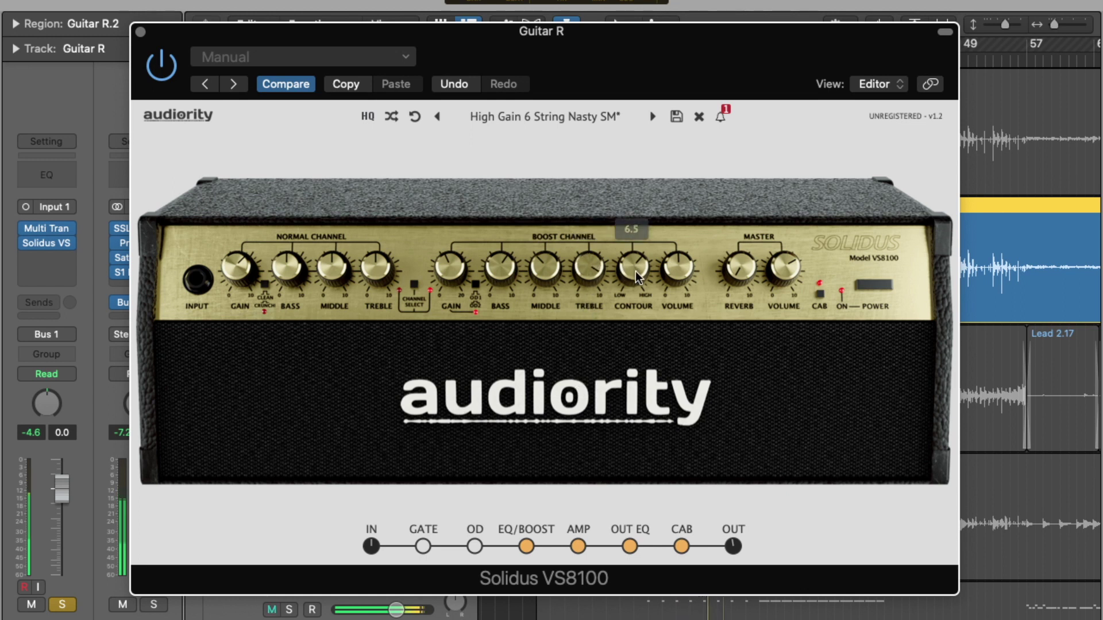
scroll(636, 271, down, 1)
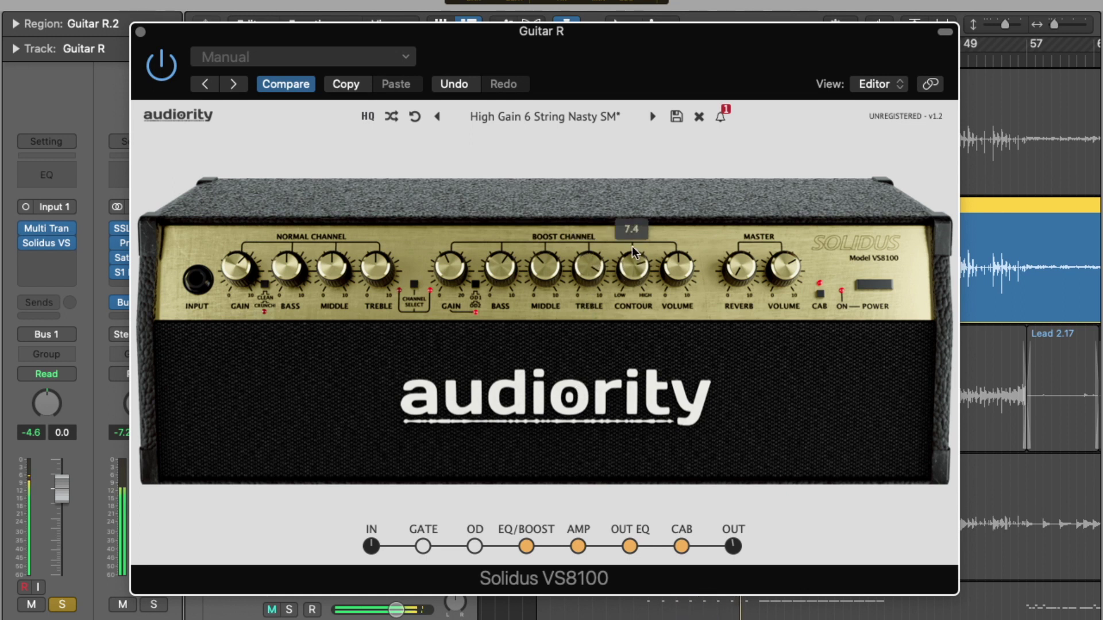
drag(640, 184, 633, 212)
drag(629, 394, 641, 323)
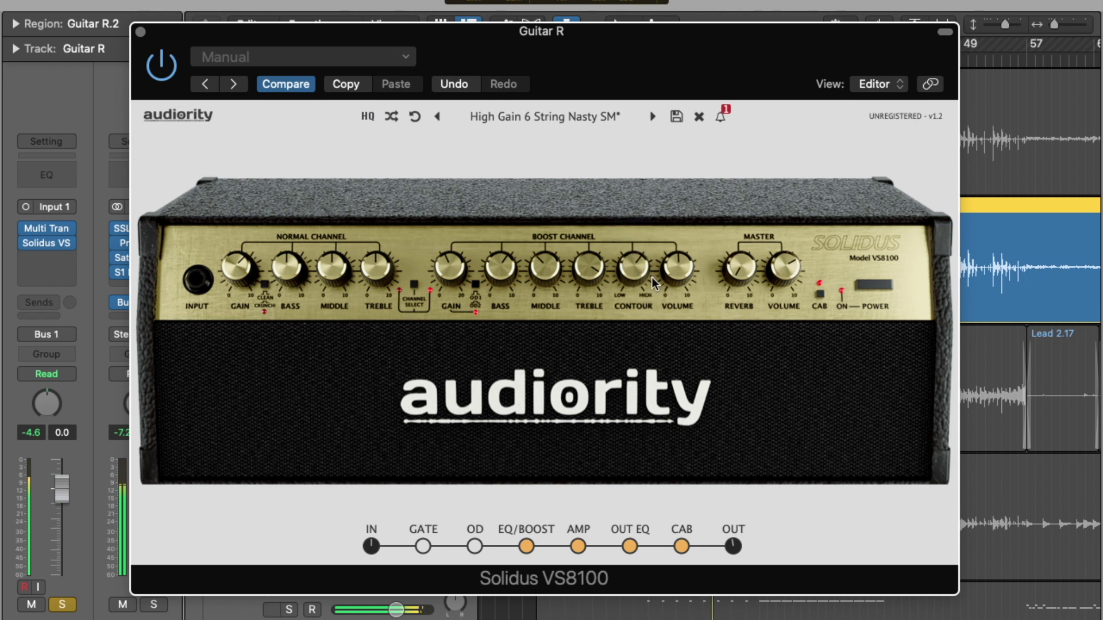
click(683, 547)
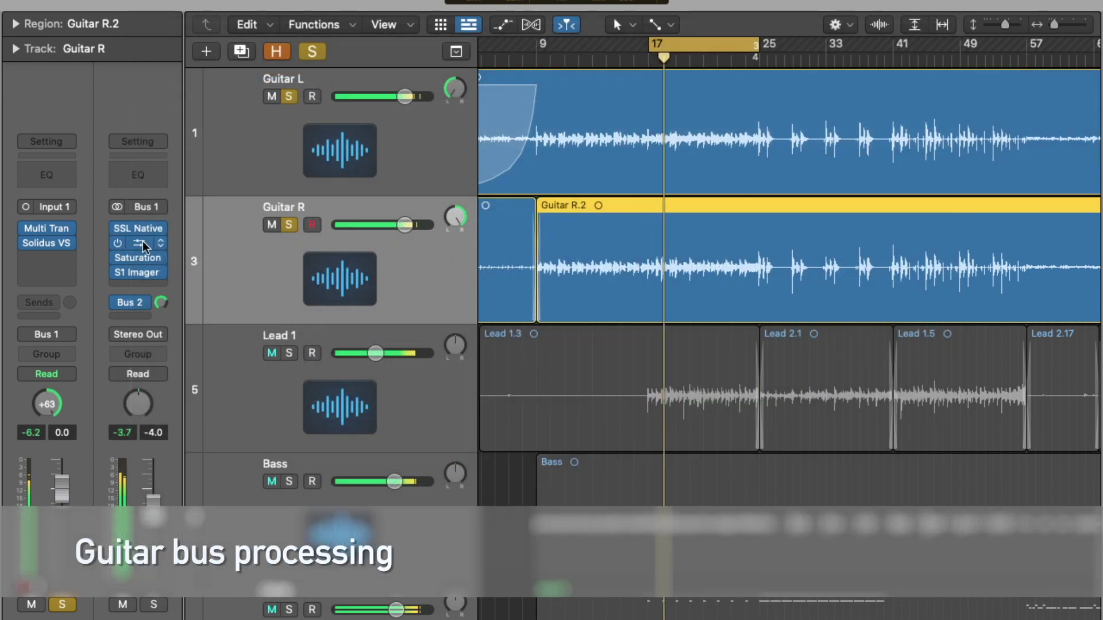
Step: Open the SSL Native Channelstrip on the guitar bus and examine the equaliser's HMF frequency and Q settings
click(140, 229)
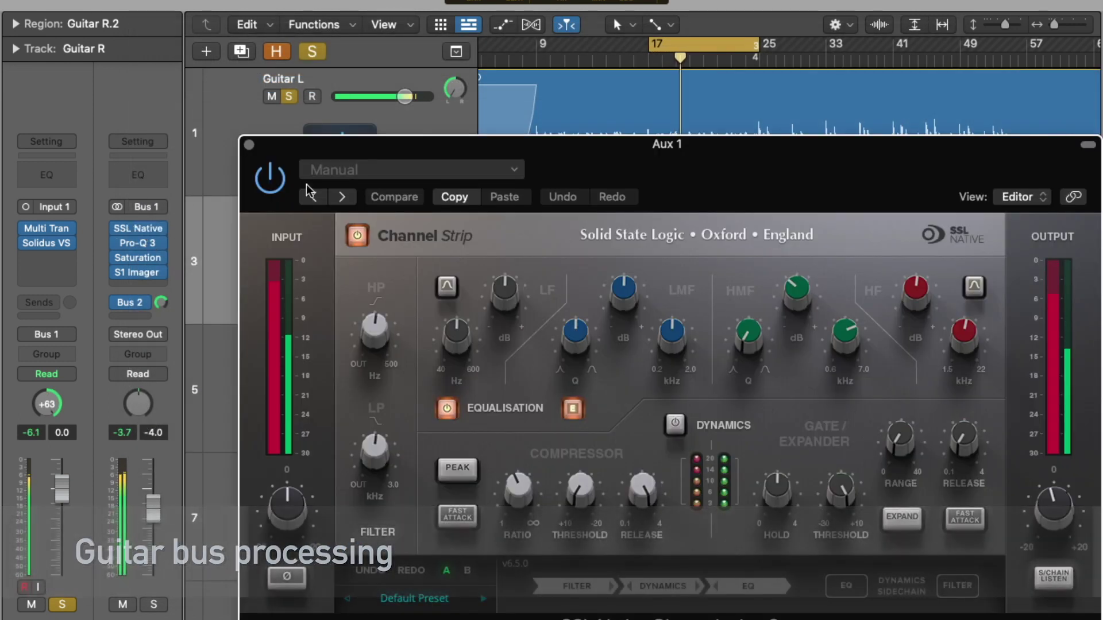
drag(338, 157, 270, 105)
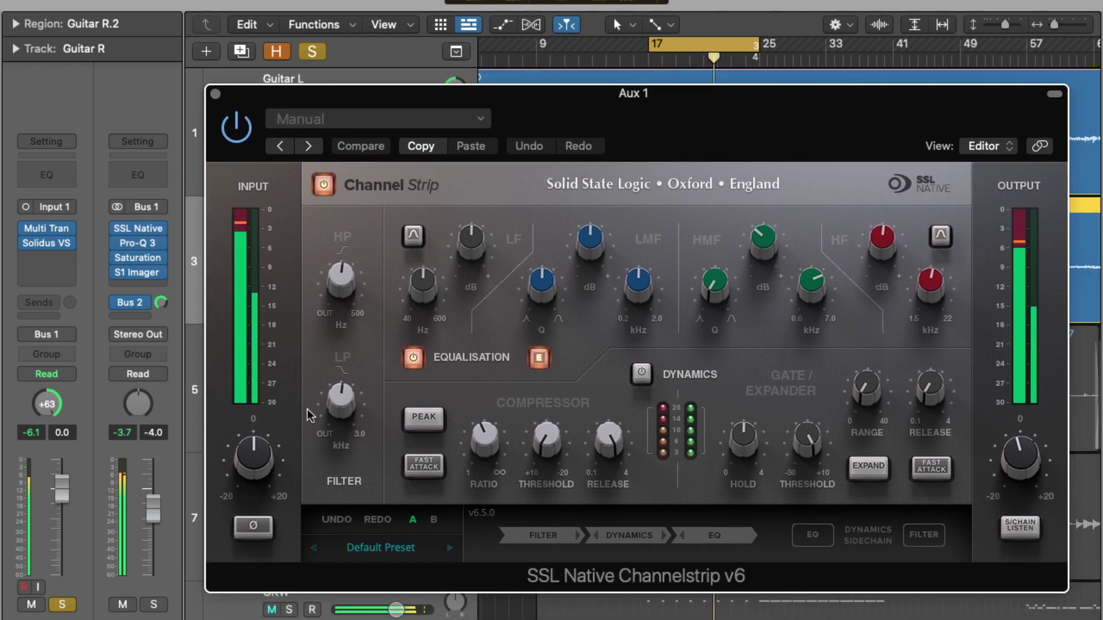
click(415, 358)
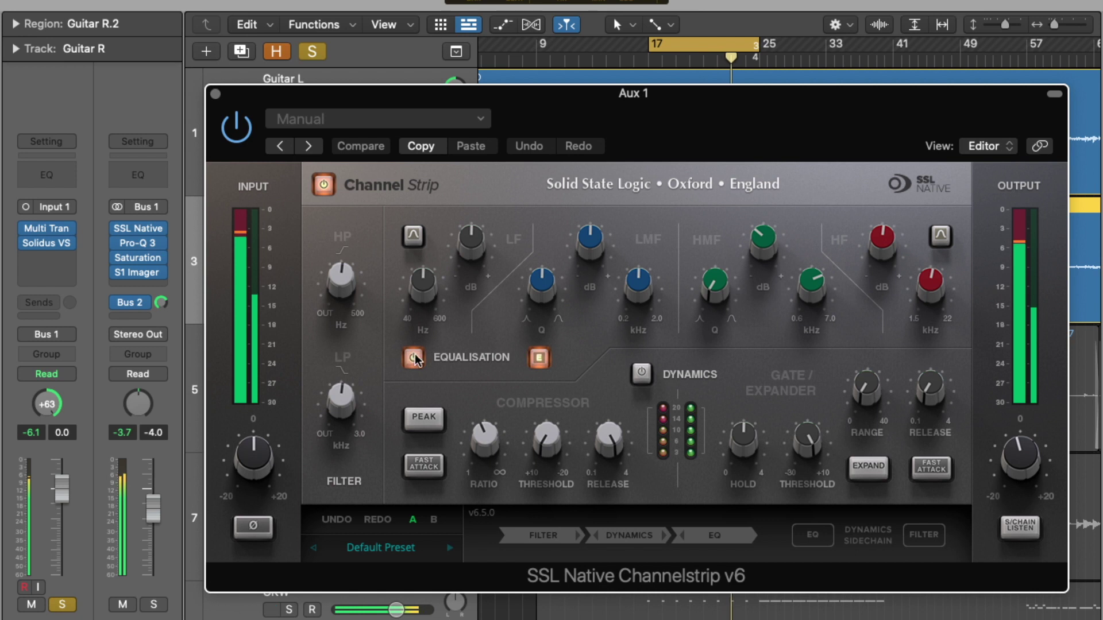
drag(800, 271, 803, 278)
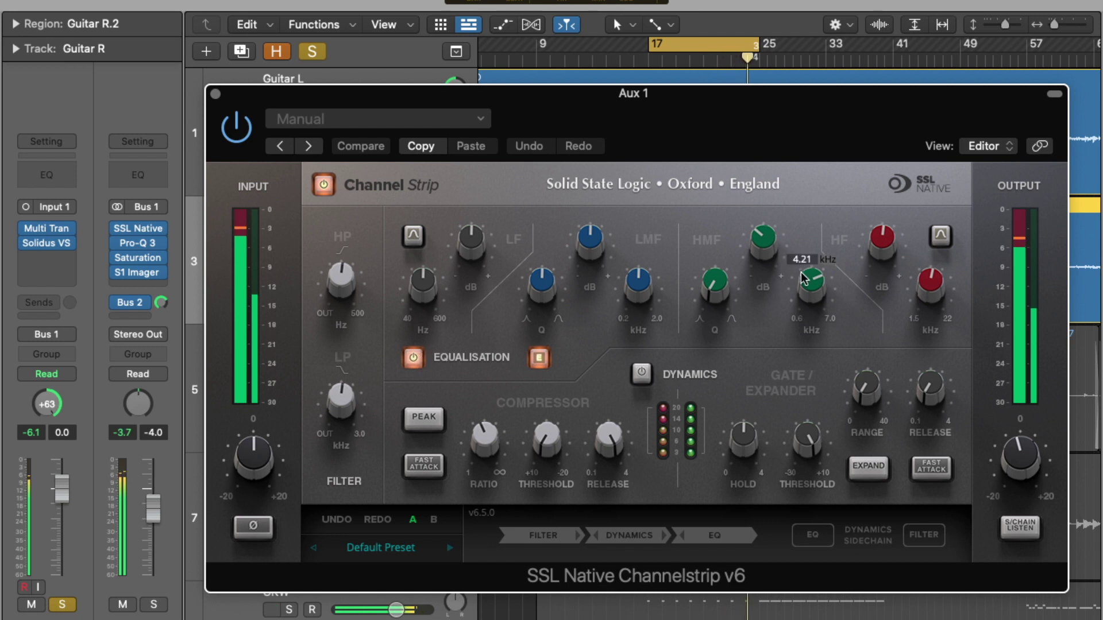
mouse_move(725, 305)
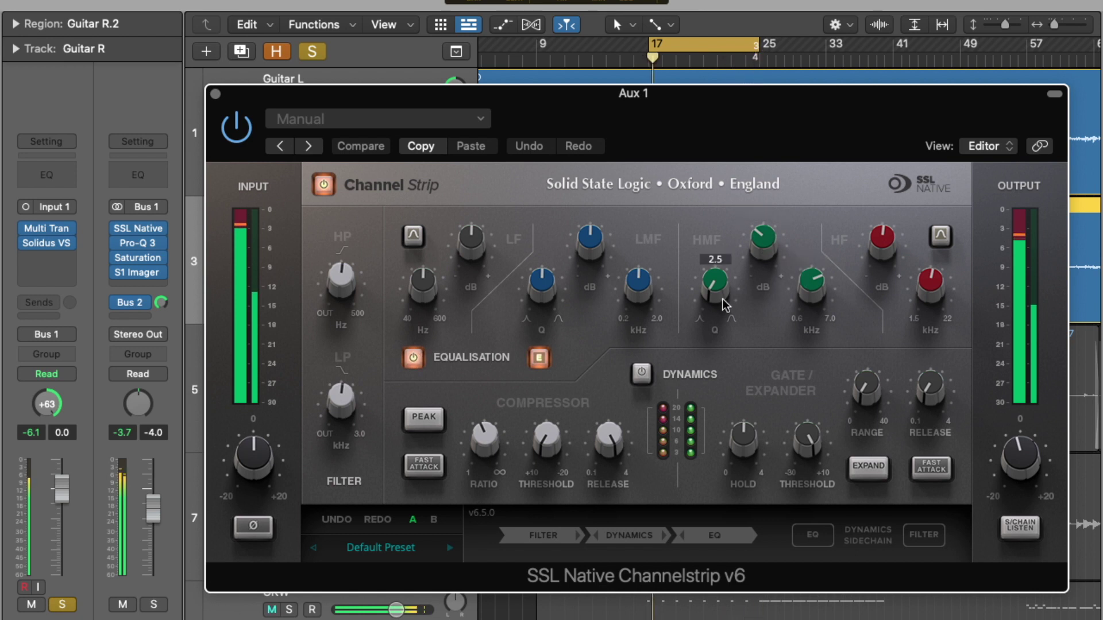
mouse_move(345, 286)
Step: Nudge the channel strip's high-pass and low-pass filter controls and close the plug-in
mouse_move(343, 285)
mouse_down()
mouse_move(349, 418)
mouse_move(338, 282)
mouse_up()
mouse_move(341, 396)
mouse_down()
mouse_move(339, 533)
mouse_move(336, 402)
mouse_up()
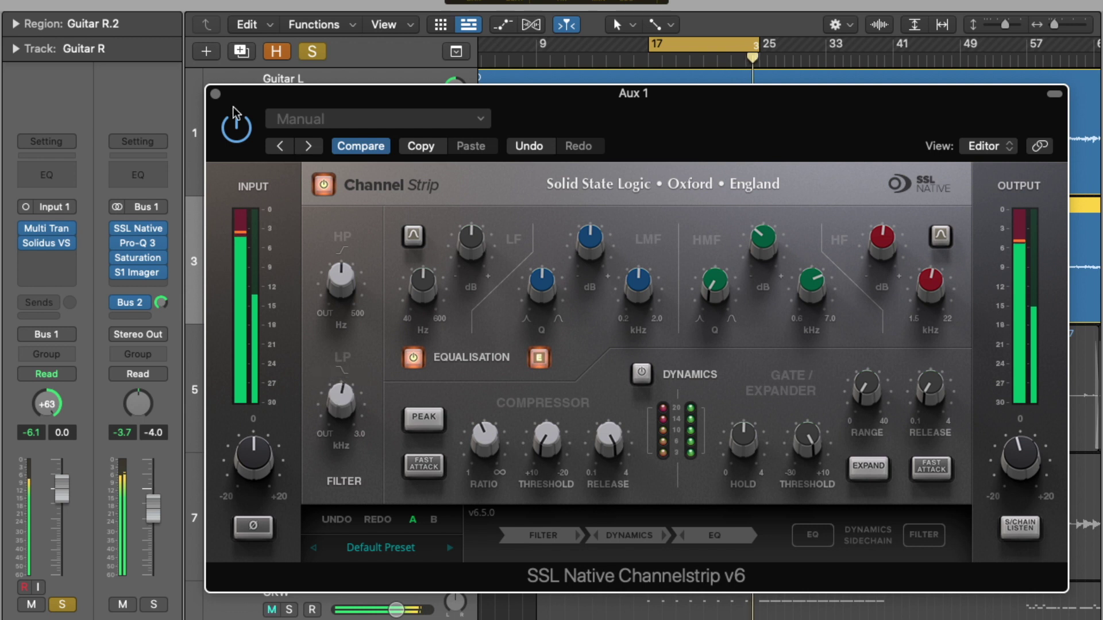
click(215, 94)
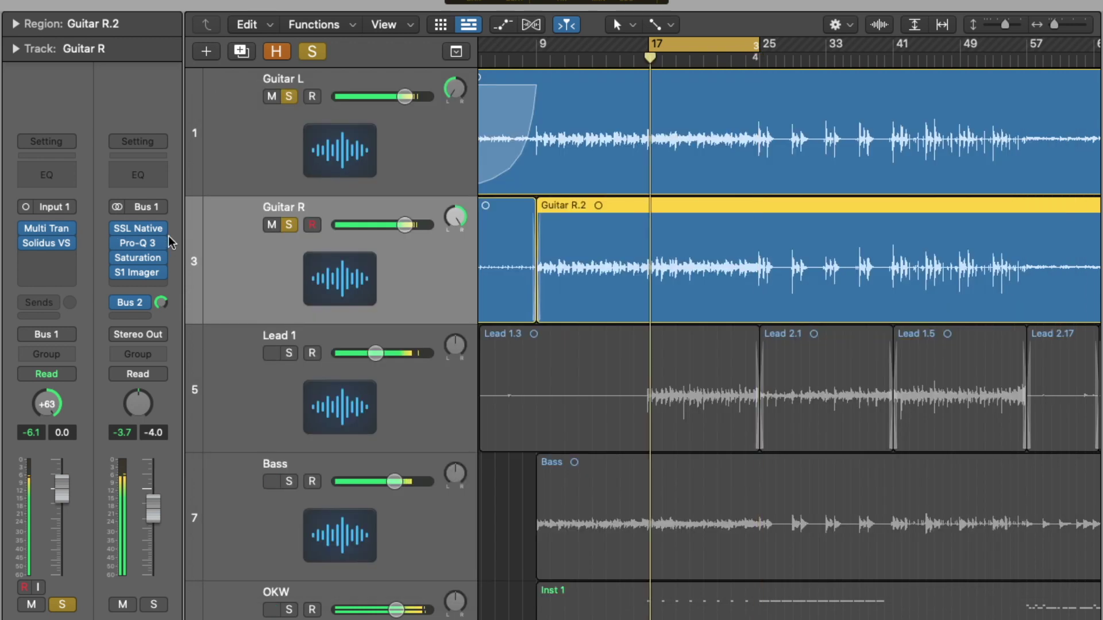
Step: Open Pro-Q 3 on the guitar bus and inspect the broad cut near 500 Hz and the first narrow notch's gain
click(140, 244)
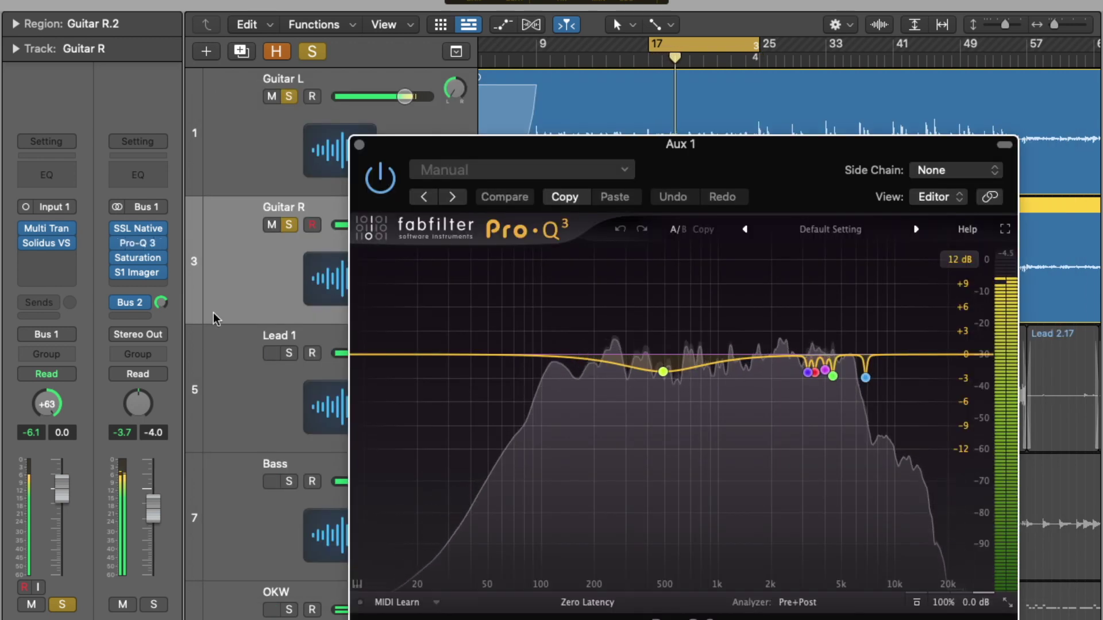
mouse_move(670, 384)
mouse_move(667, 377)
mouse_down()
mouse_move(662, 339)
mouse_move(663, 371)
mouse_up()
click(807, 373)
drag(788, 519, 783, 504)
Step: Inspect the band 4 gain and the remaining high-frequency notches in Pro-Q 3, and close the equaliser
click(816, 372)
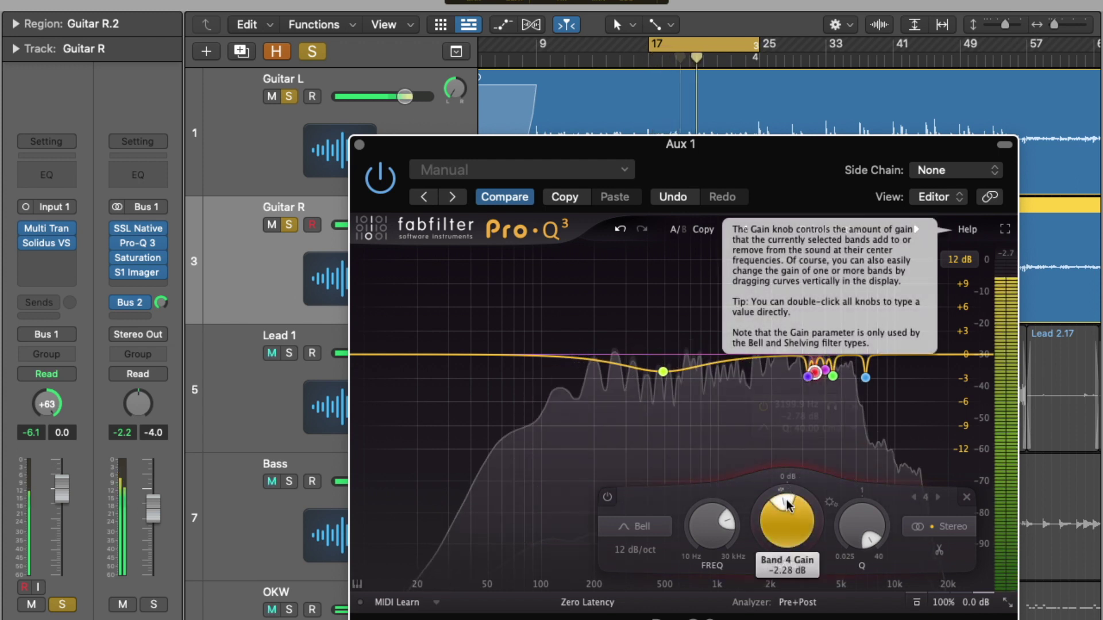
mouse_move(793, 508)
mouse_down()
mouse_move(788, 495)
mouse_move(789, 507)
mouse_move(803, 500)
mouse_move(785, 502)
mouse_move(795, 507)
mouse_up()
click(824, 369)
click(834, 378)
click(865, 377)
click(359, 145)
Step: Open the Saturation Knob and the S1 Stereo Imager on the guitar bus, examine their settings, and close both plug-ins
mouse_move(152, 257)
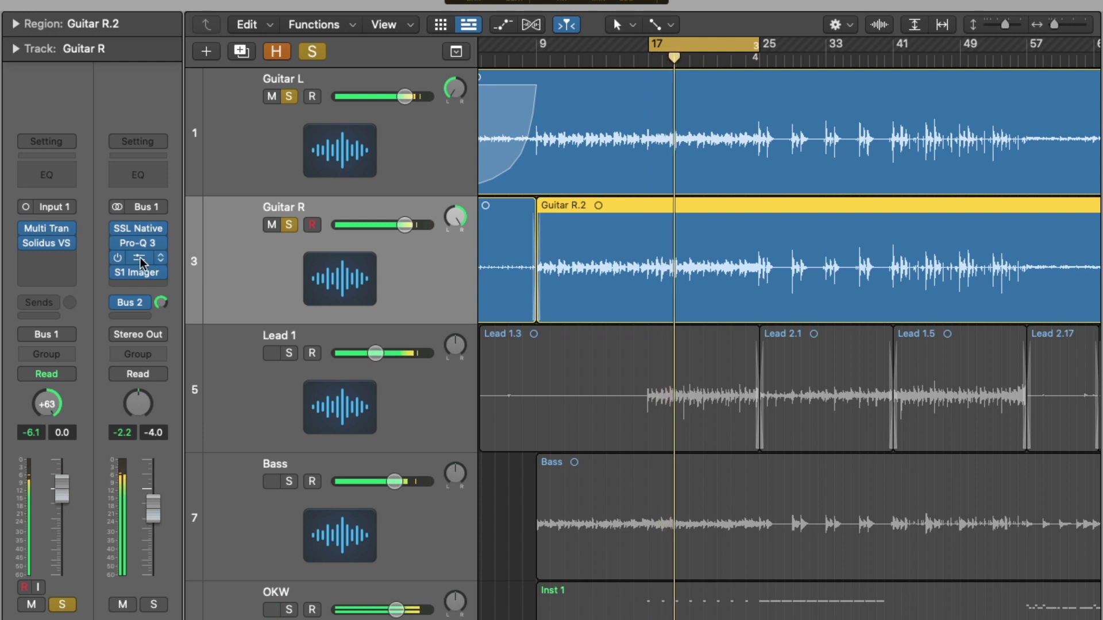
click(140, 257)
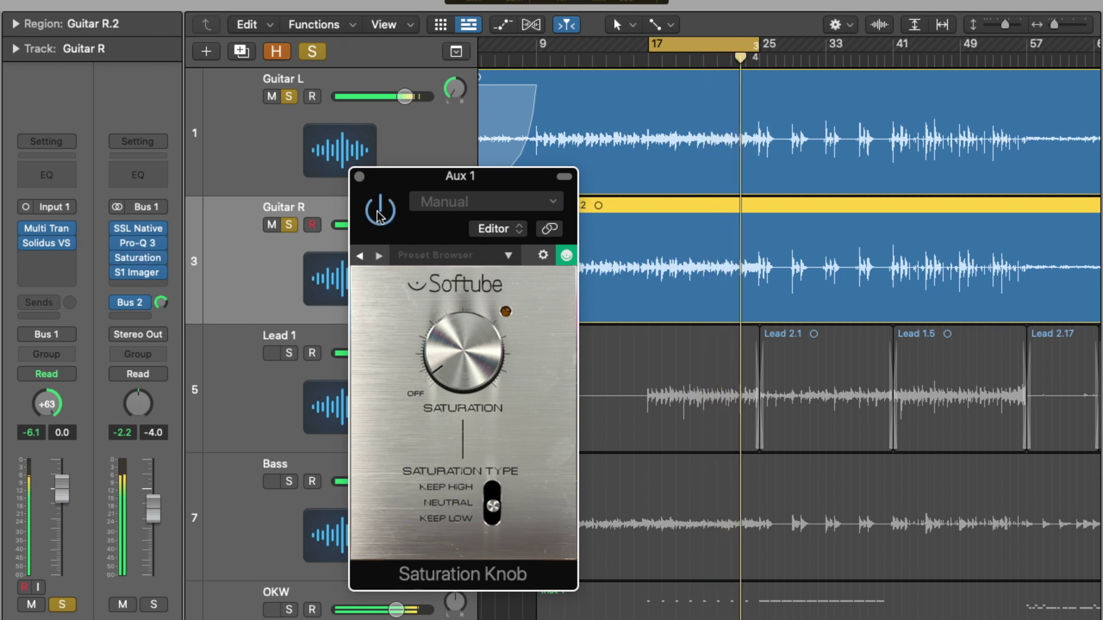
click(361, 178)
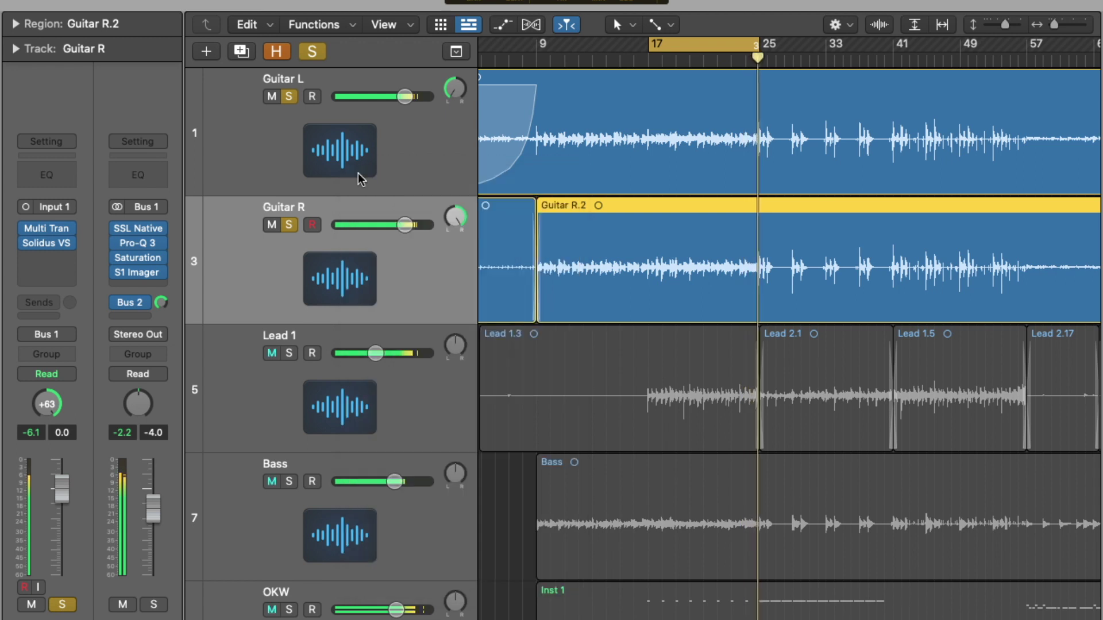
click(137, 273)
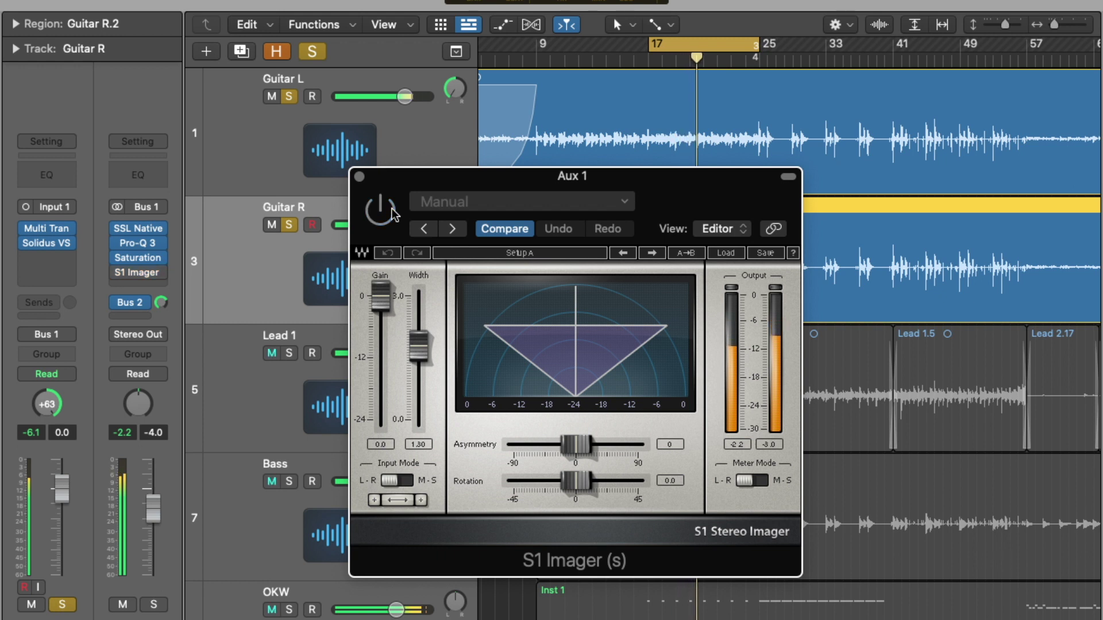
click(360, 178)
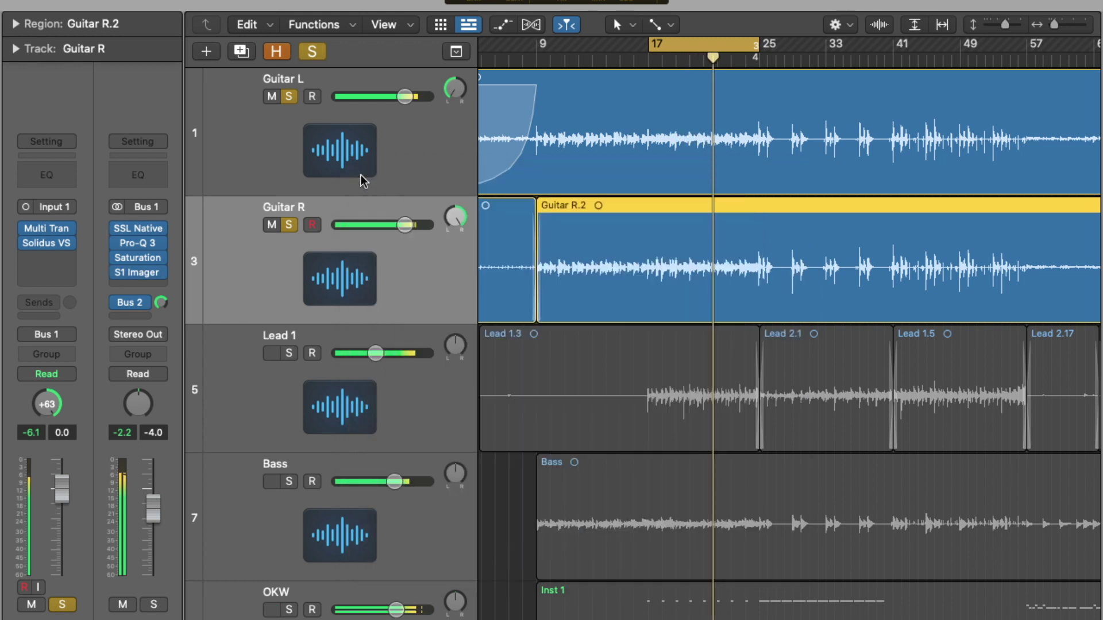
Step: Switch the solo from the rhythm guitars to Lead 1, and view its Multi Transient plug-in before closing it
click(315, 51)
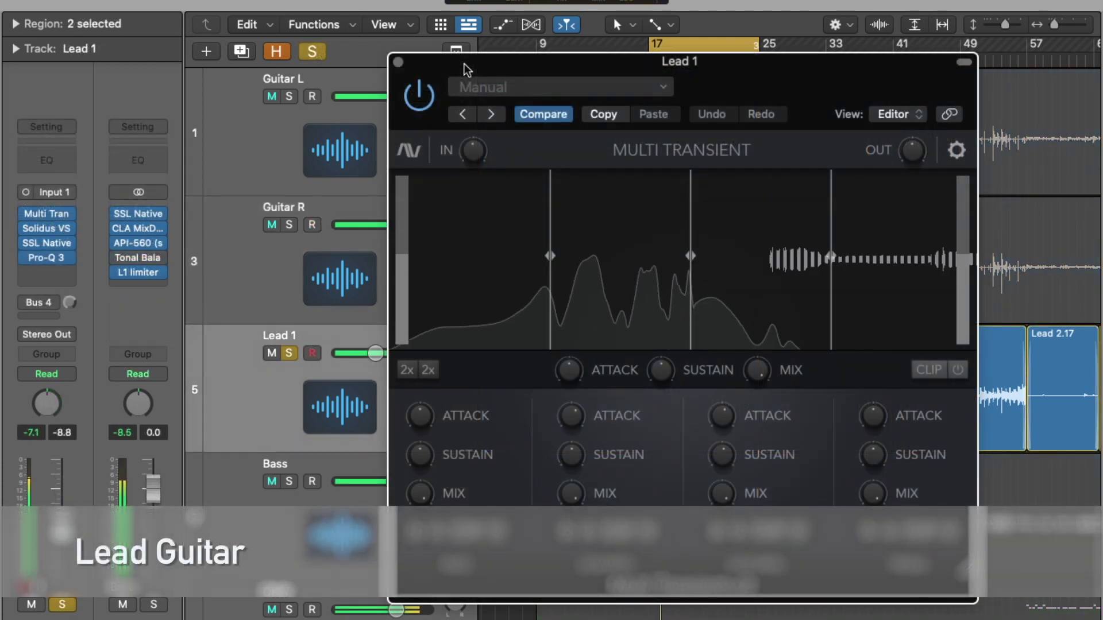
click(397, 62)
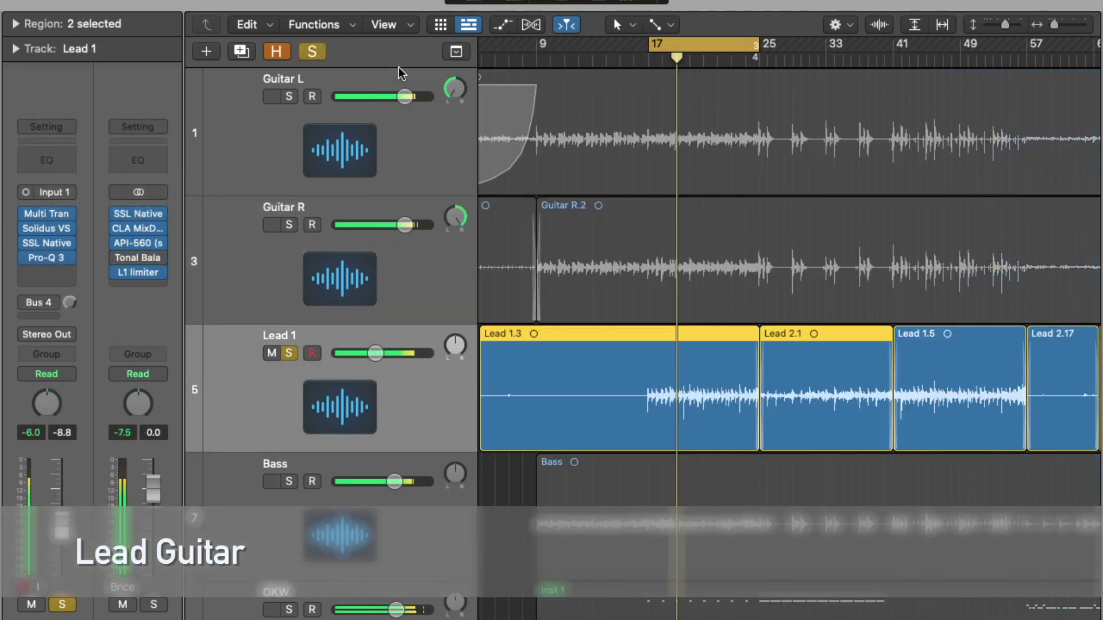
Step: In Solidus VS8100 on Lead 1, set the boost channel gain to about 6.9 and inspect the cabinet loader's impulse response
mouse_move(57, 225)
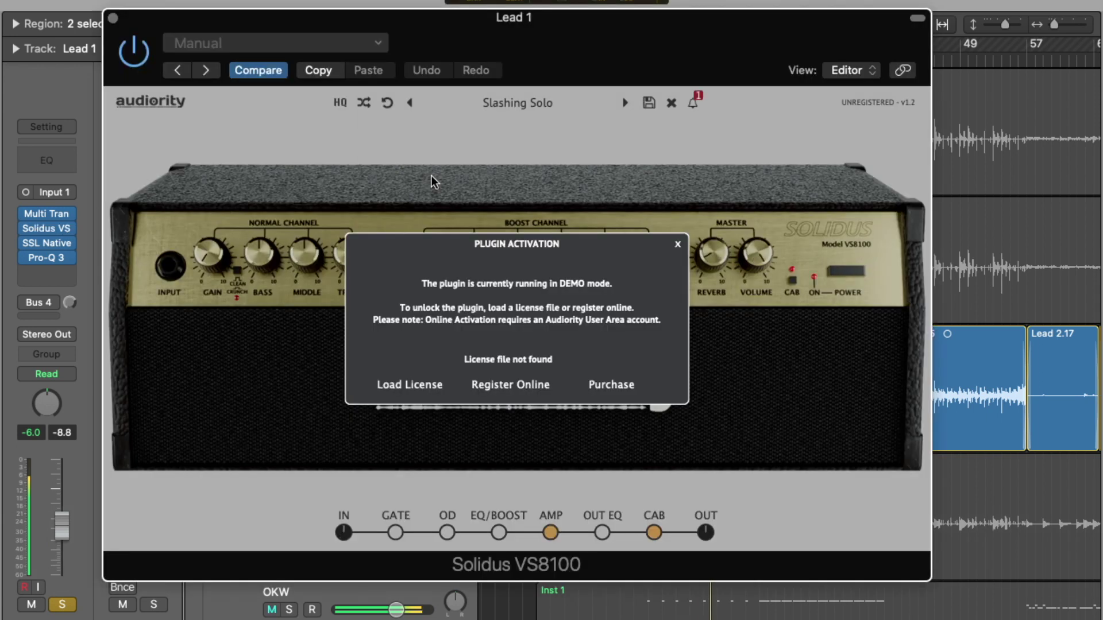
click(679, 247)
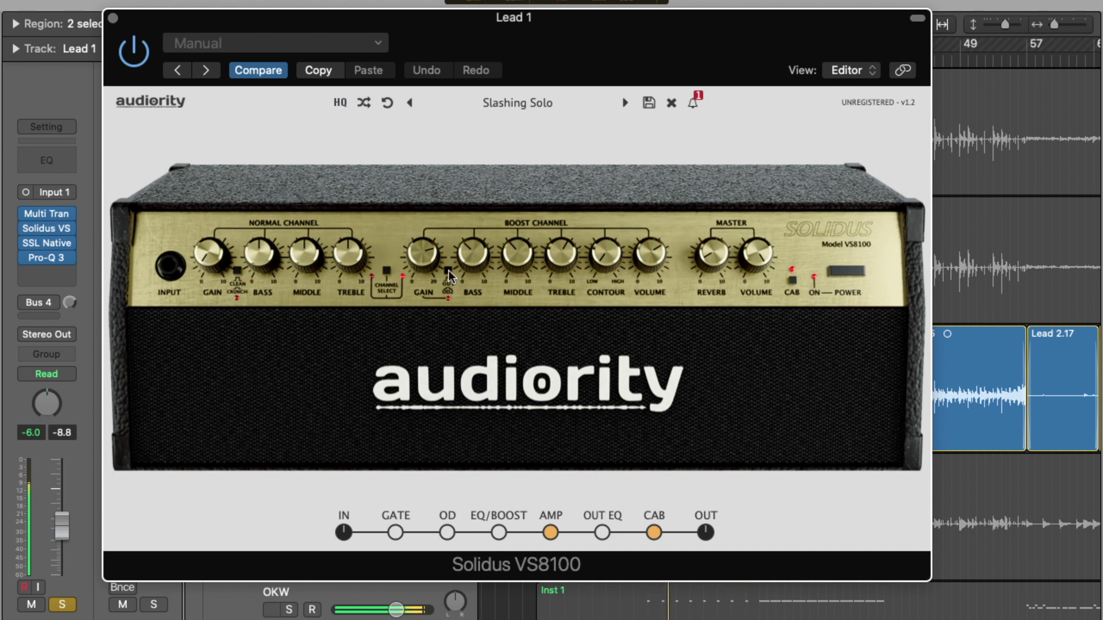
drag(430, 260, 425, 256)
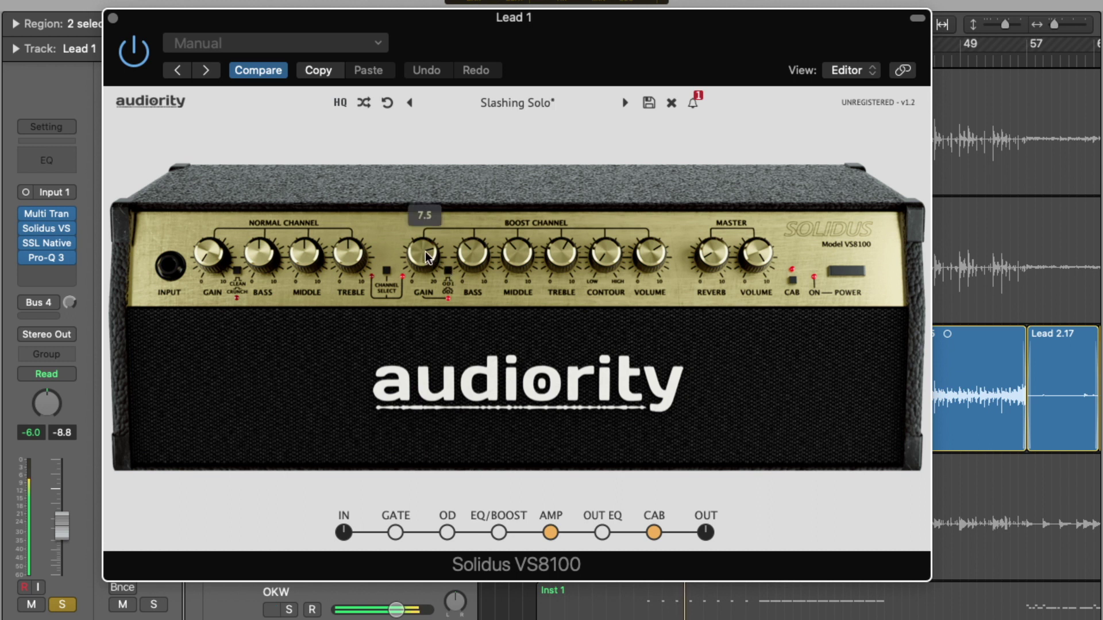
drag(424, 358, 423, 265)
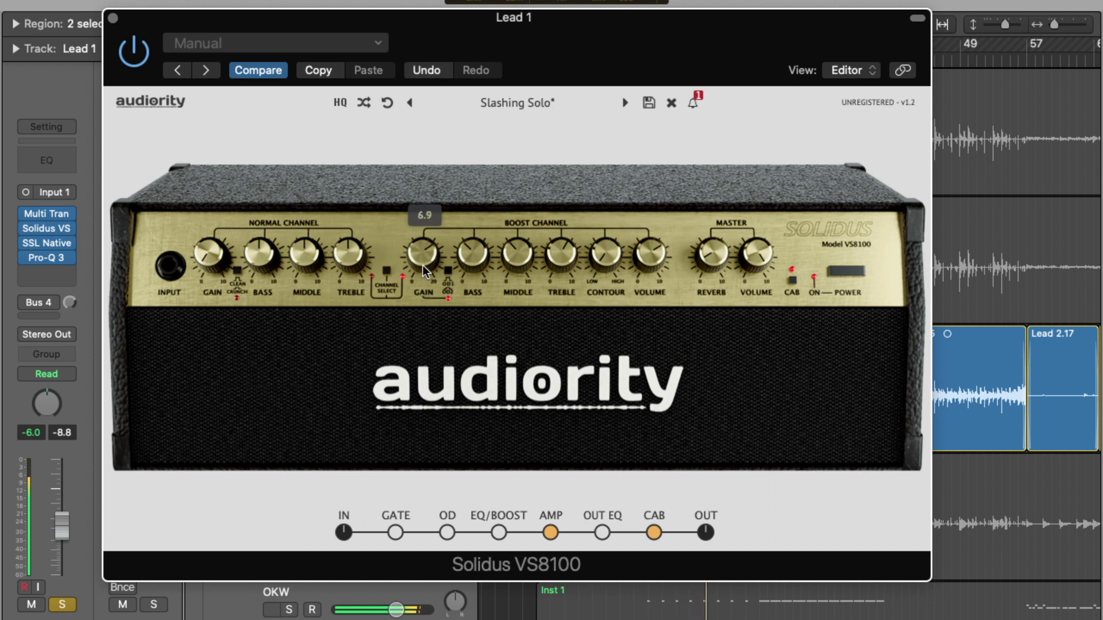
click(654, 532)
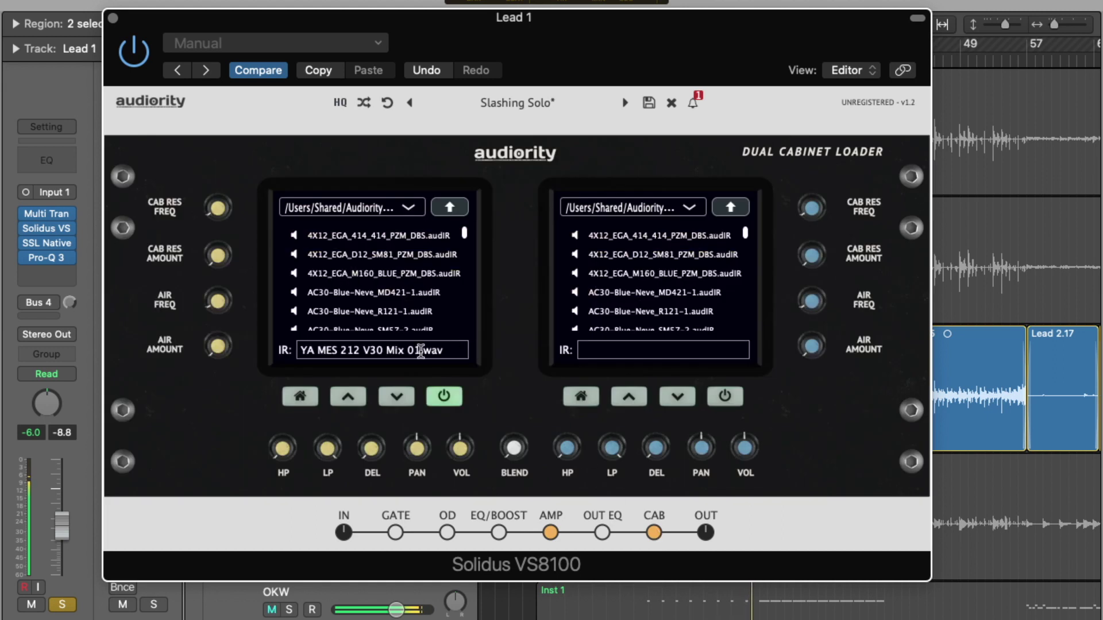
click(111, 17)
Step: Audition the high-pass and low-pass filters in the SSL Native Channelstrip on Lead 1 by sweeping both, and close the plug-in
click(46, 244)
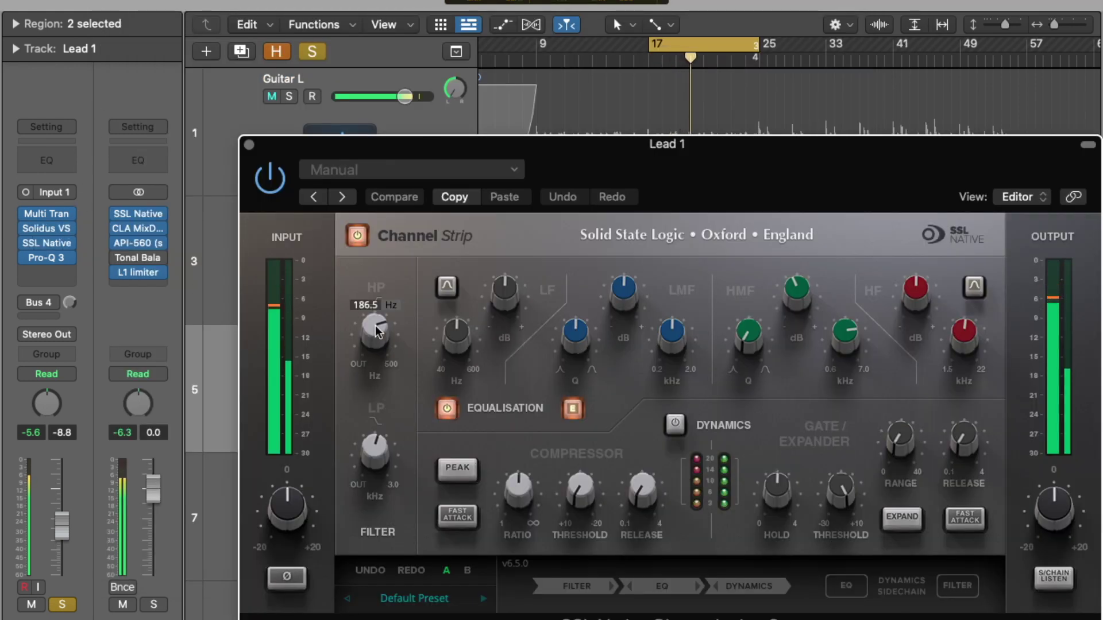
drag(376, 331, 376, 387)
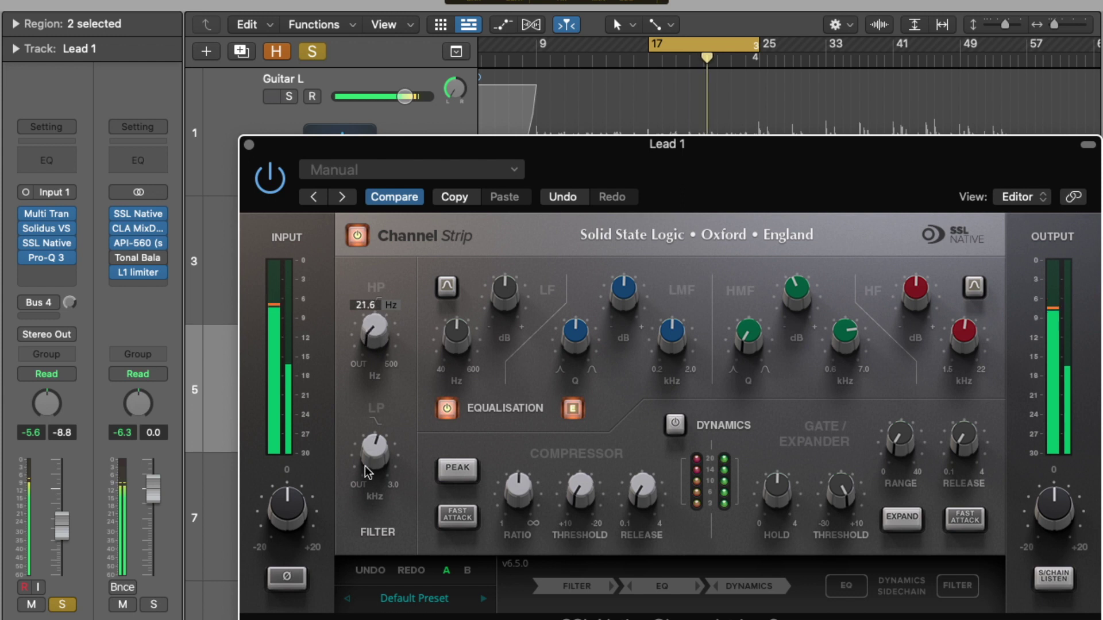
drag(364, 467, 367, 346)
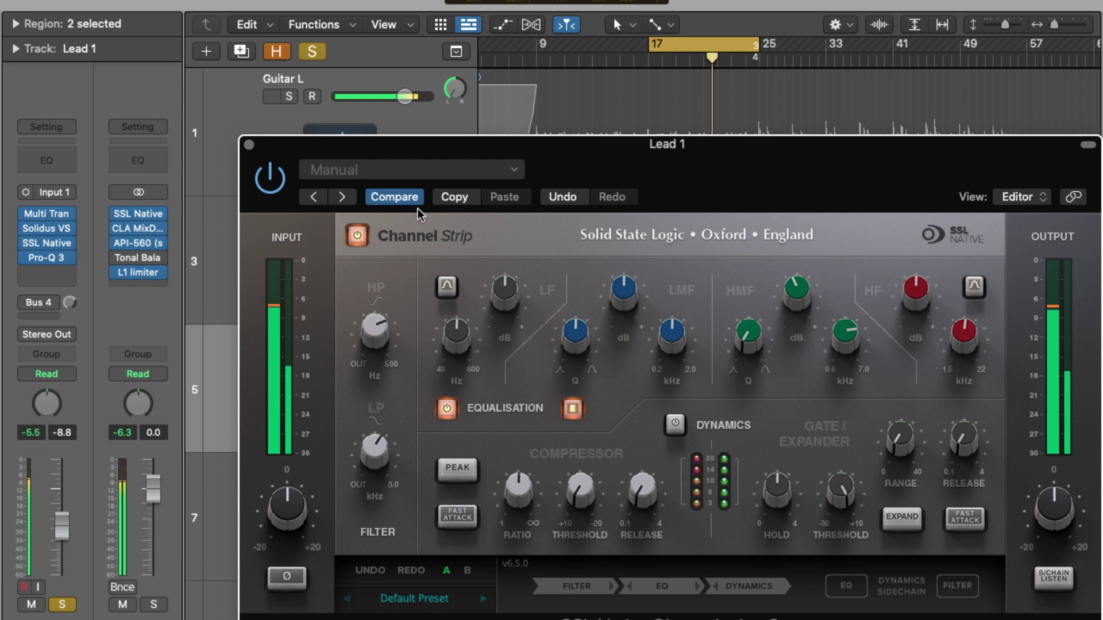
click(249, 145)
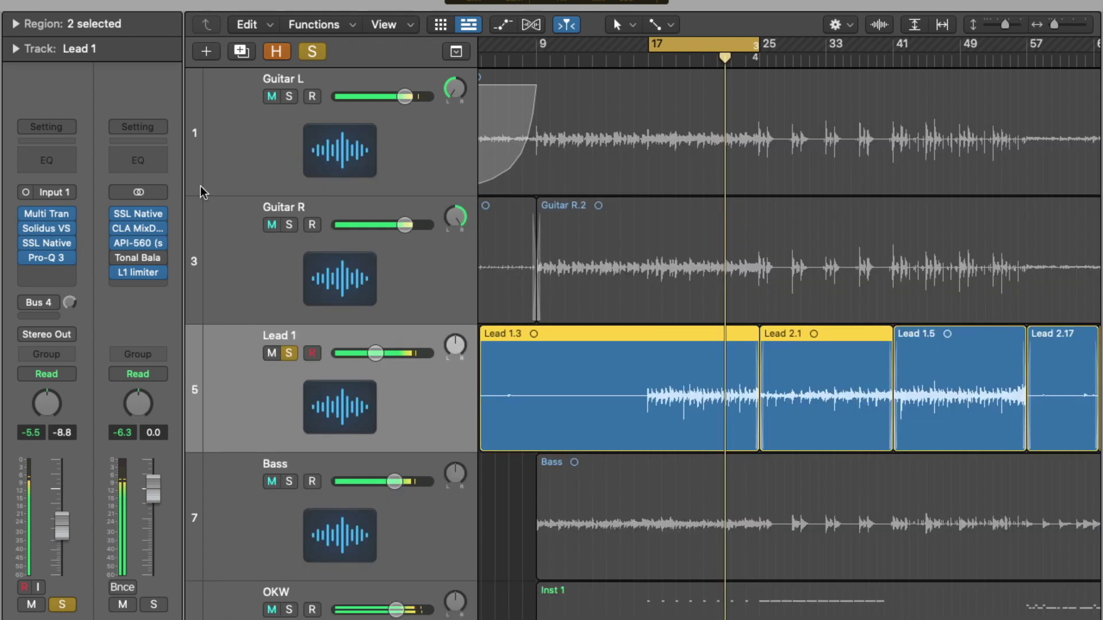
Step: In Lead 1's Pro-Q 3, audition the two lowest notches by boosting band 5 to about +3.33 dB and band 2 to about +8.42 dB
click(49, 263)
mouse_move(805, 397)
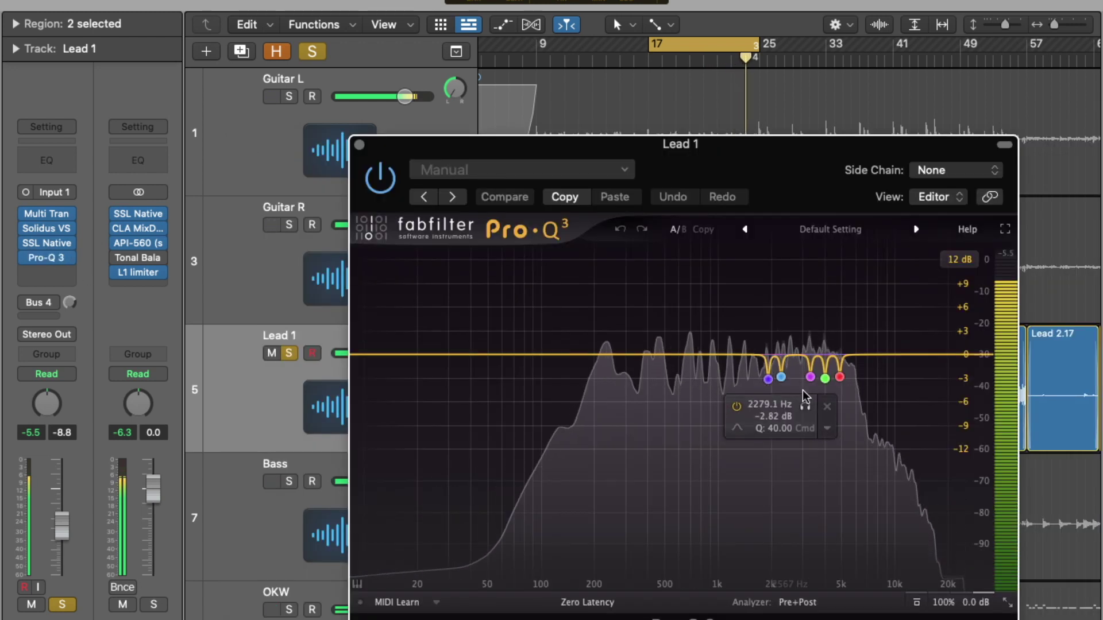
click(765, 380)
drag(760, 493, 790, 505)
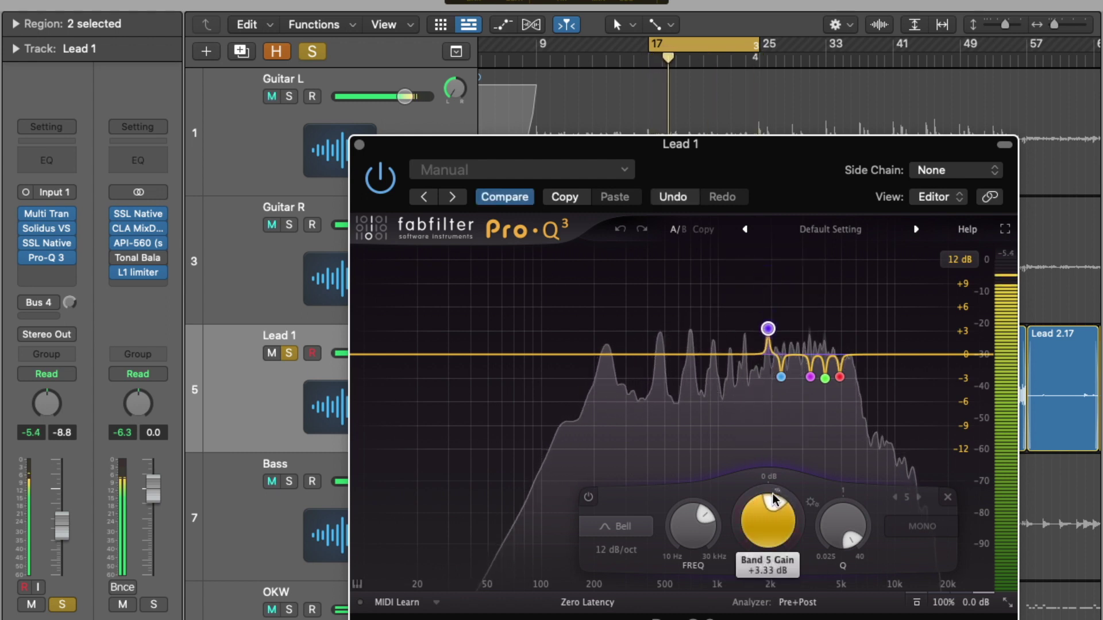
click(782, 377)
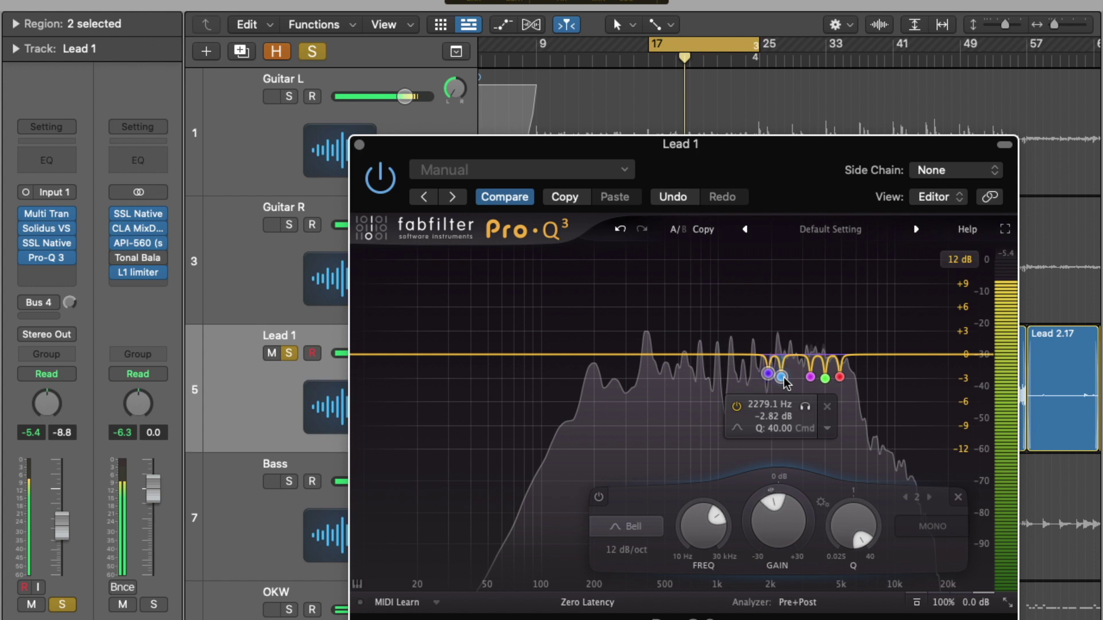
drag(780, 501, 791, 507)
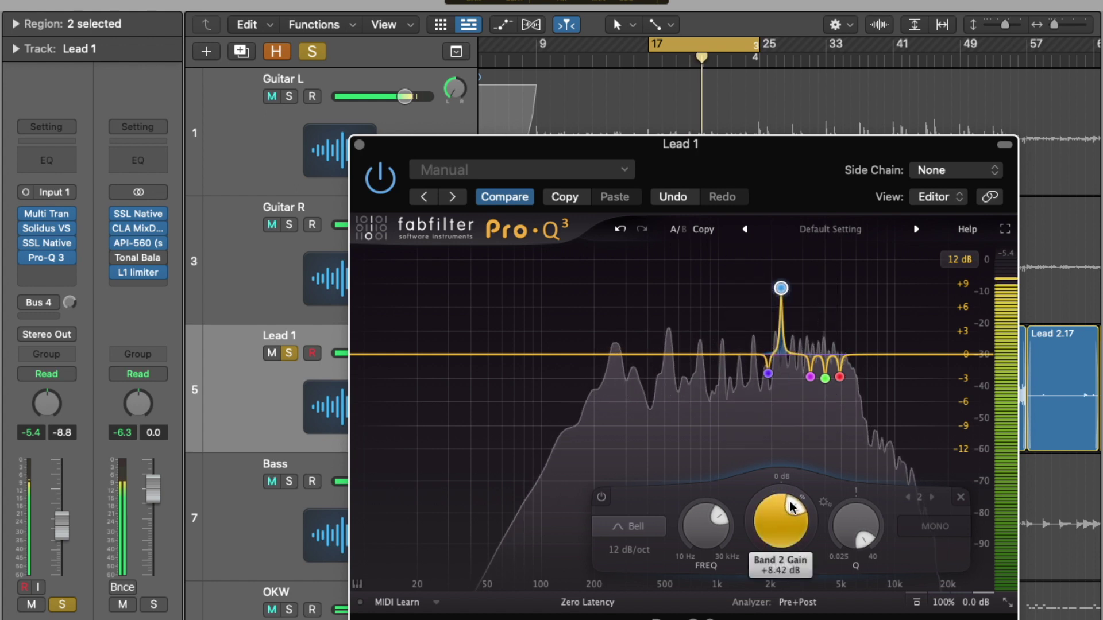
Step: Audition Pro-Q 3's three upper notches by sweeping the gains of bands 3, 1 and 4, return them to cuts, and close the equaliser
click(810, 376)
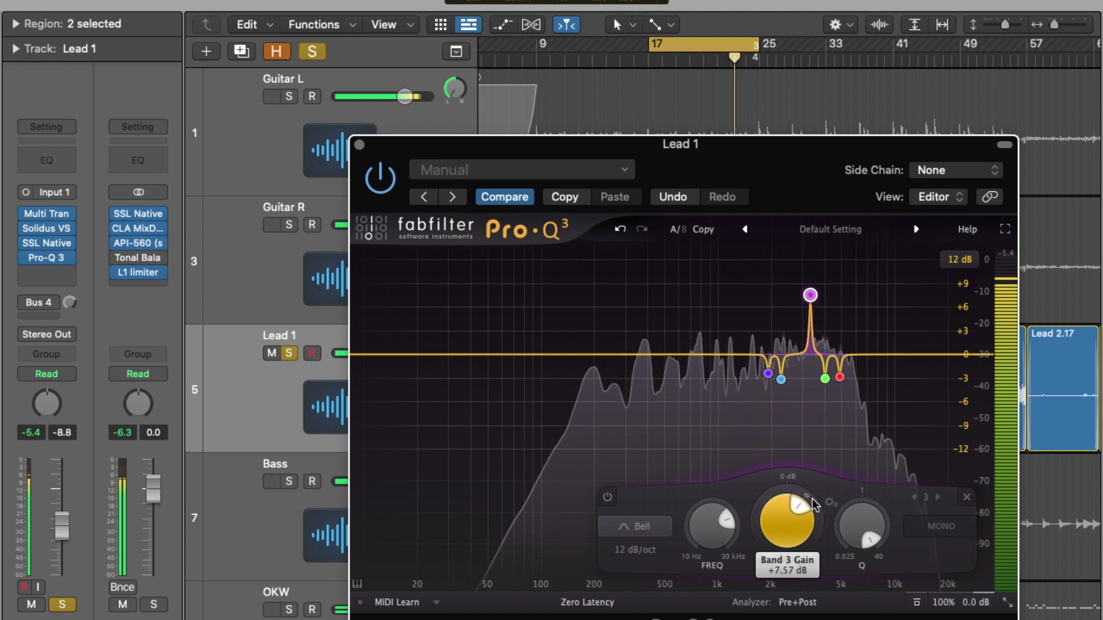
drag(784, 497, 784, 491)
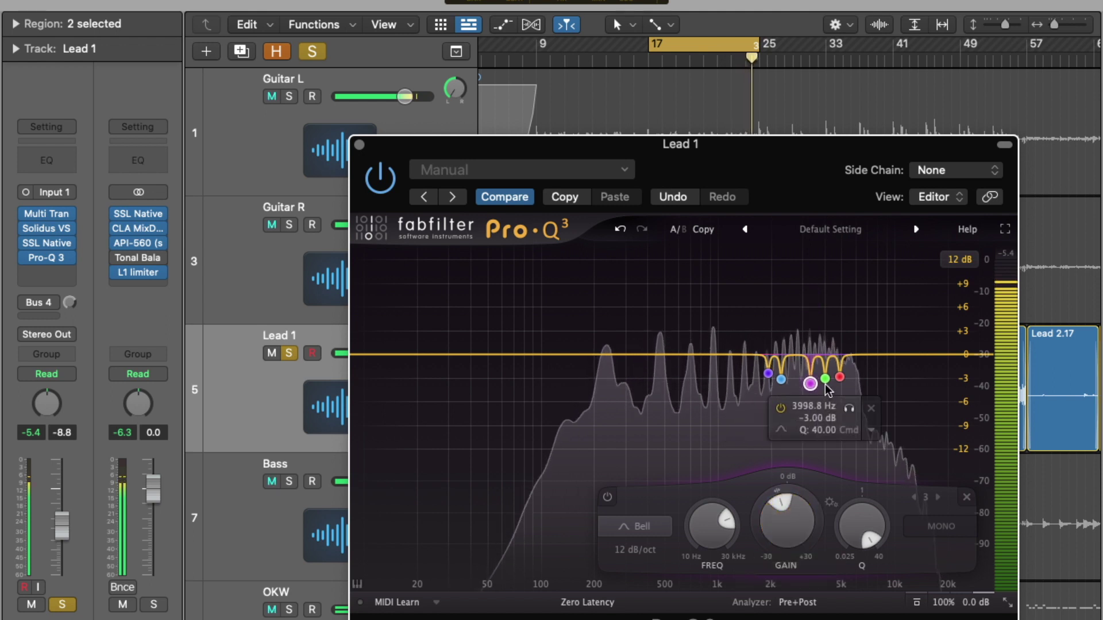
mouse_move(781, 504)
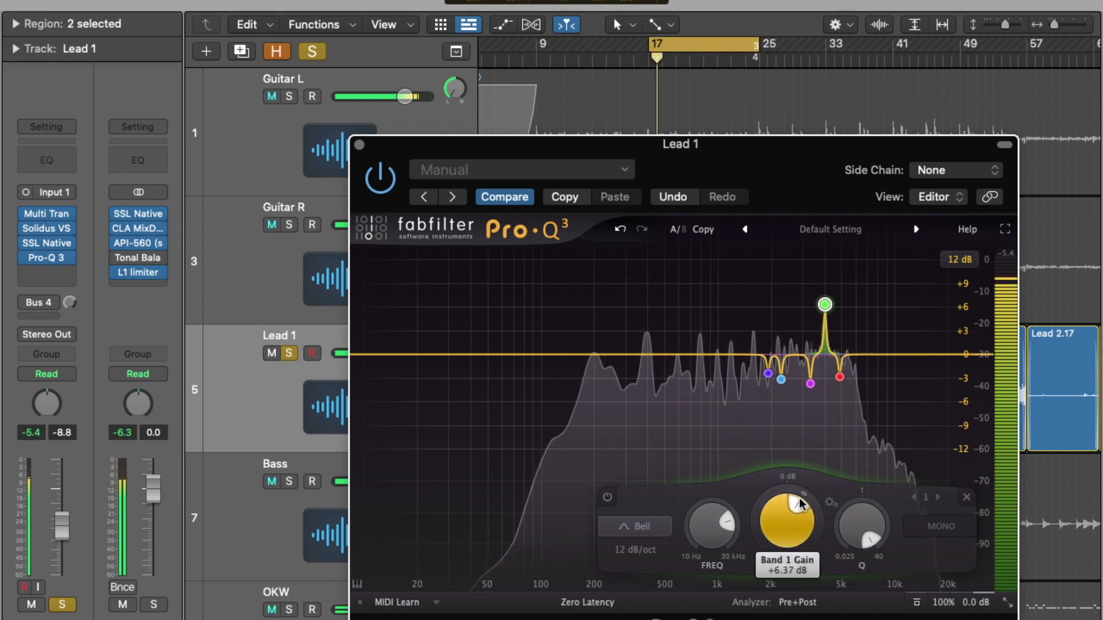
mouse_move(846, 382)
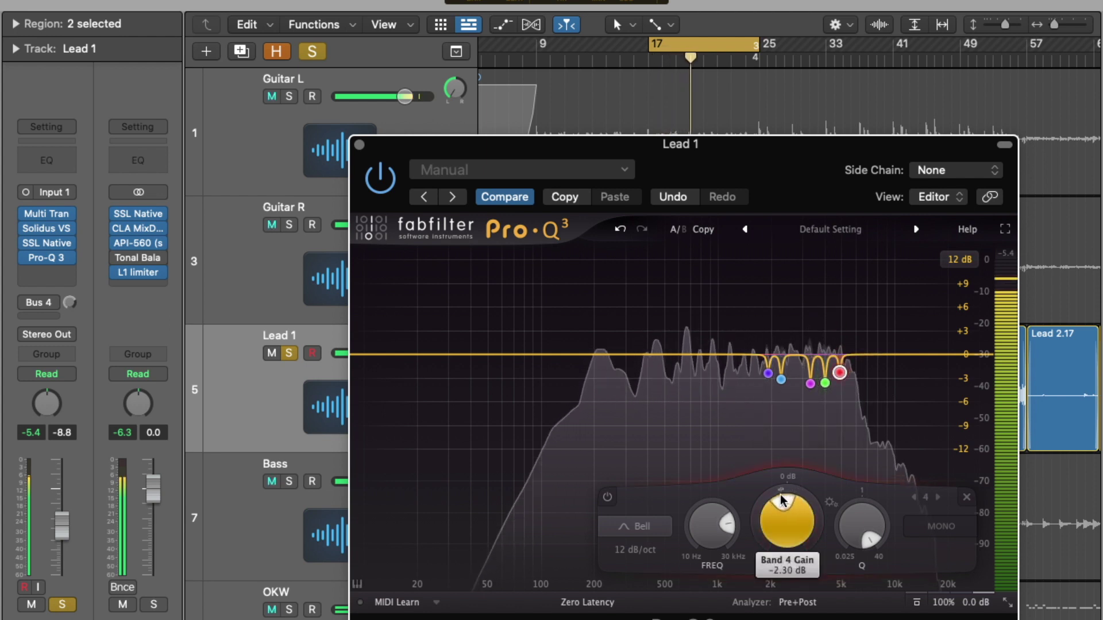
click(359, 145)
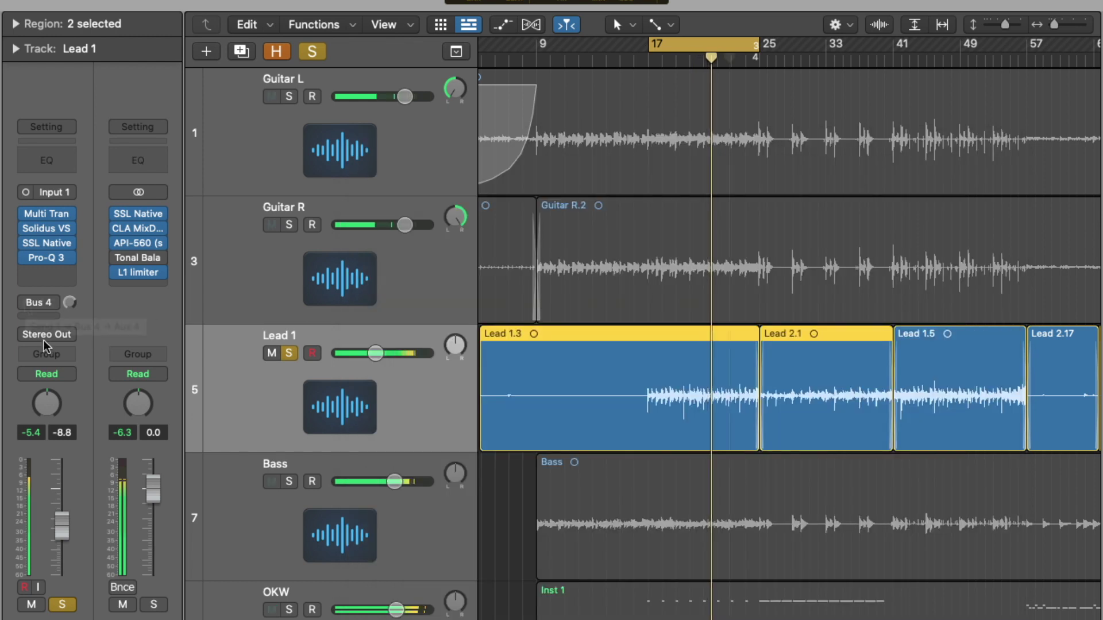
Step: Enable the Bus 4 send on Lead 1, and solo Guitar R and Guitar L together with the lead
click(25, 302)
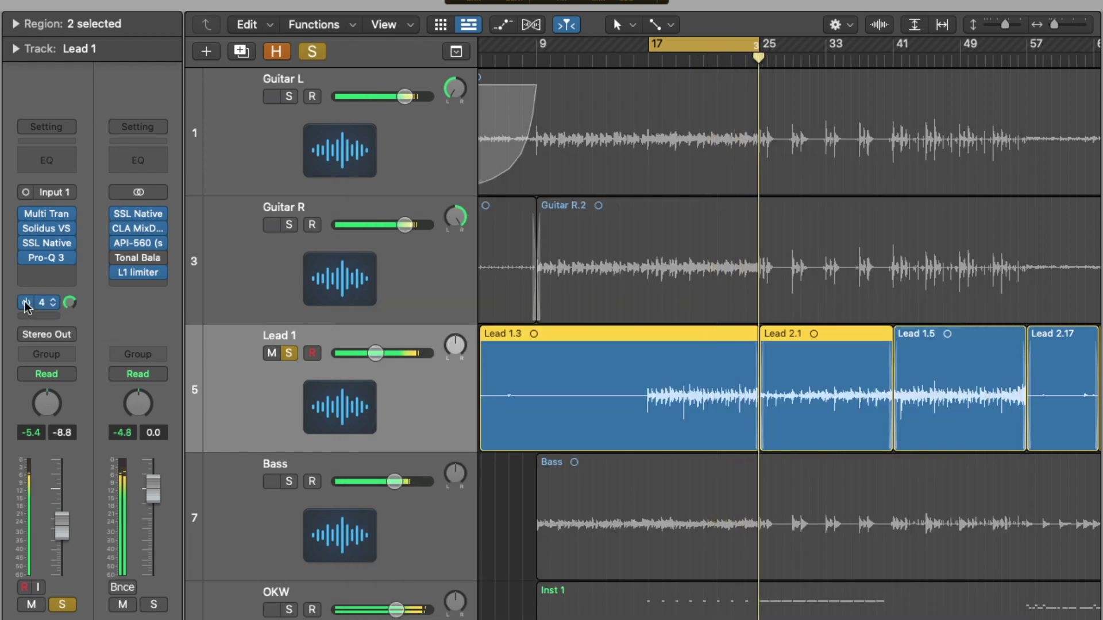
click(290, 226)
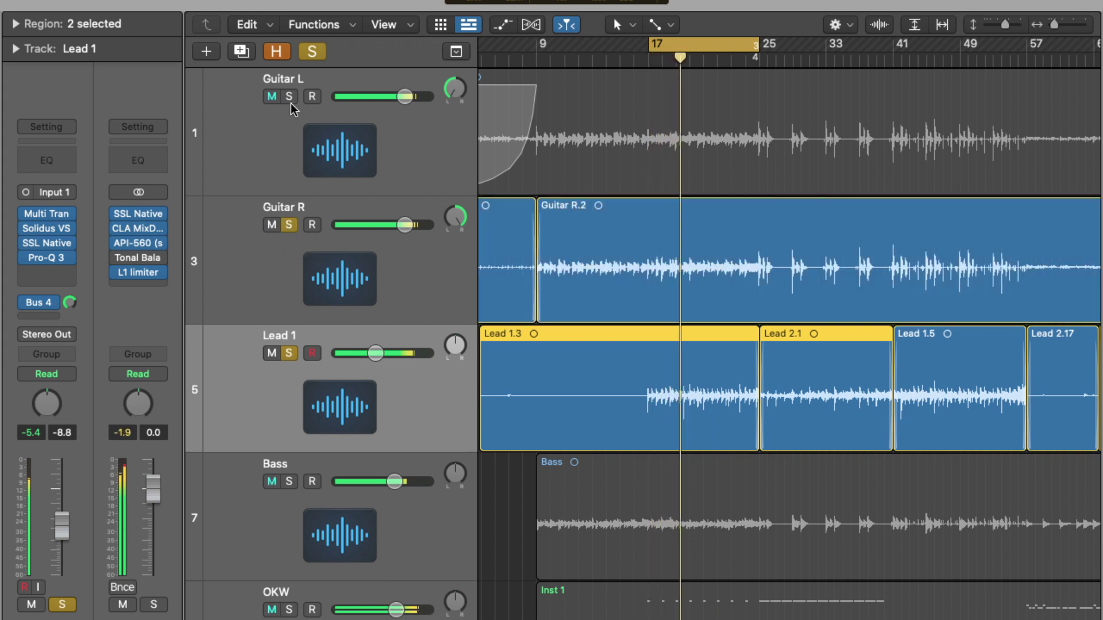
click(291, 98)
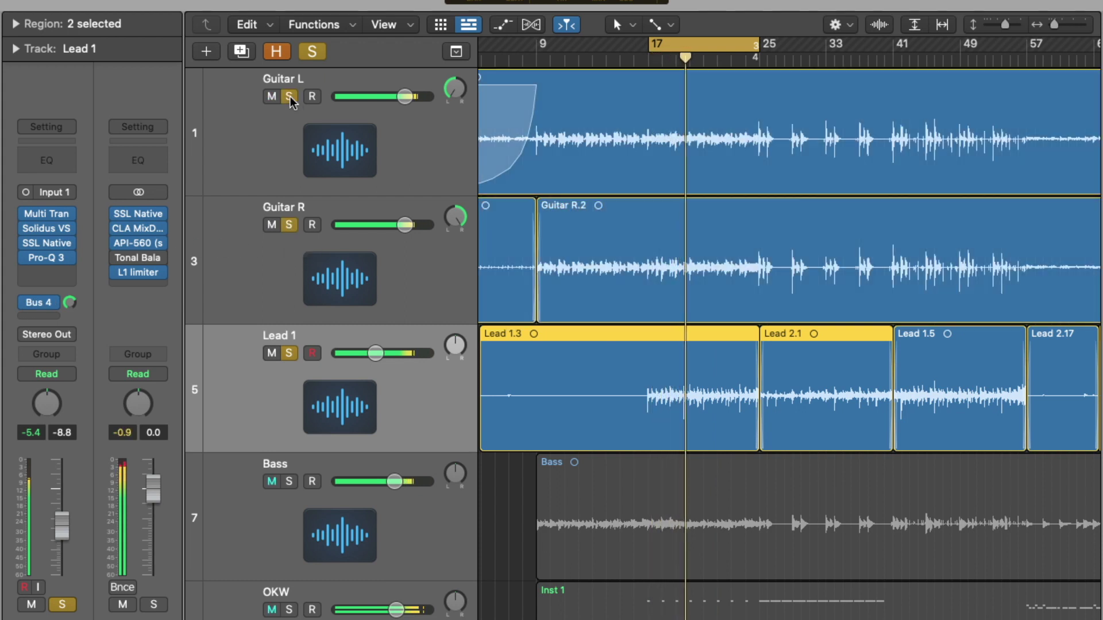
Step: Clear all active solos, and solo the Bass track on its own
click(313, 52)
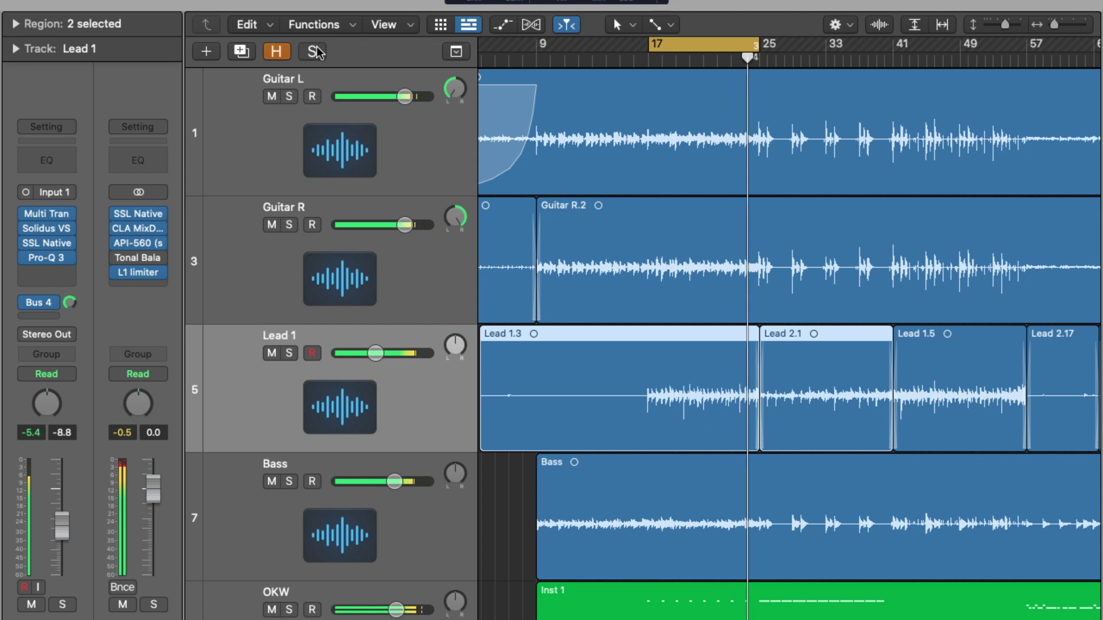
click(251, 482)
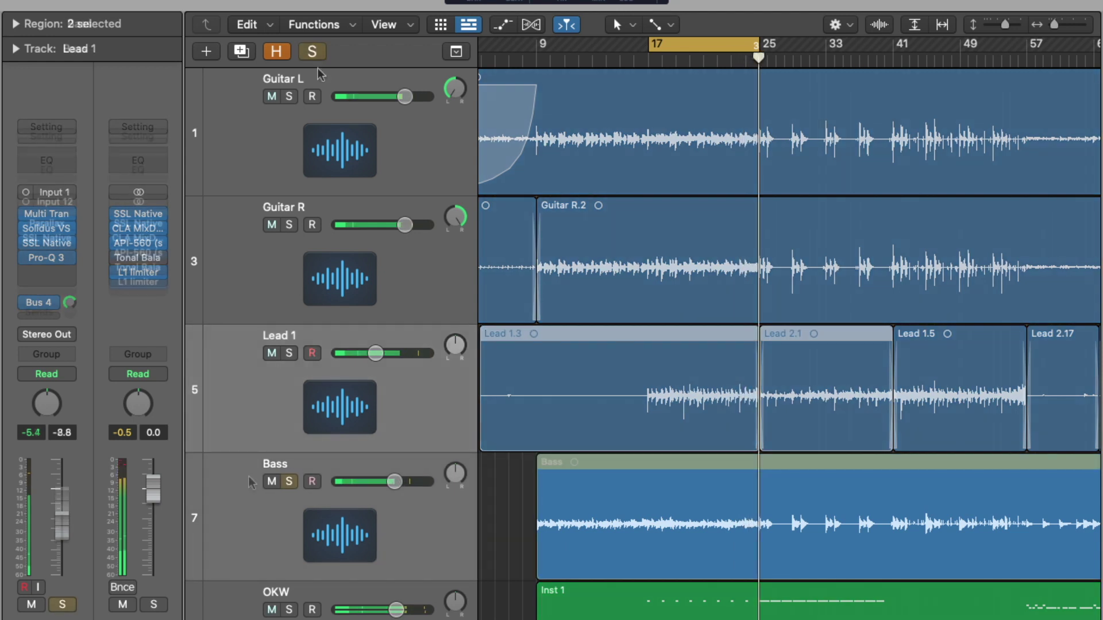
key(s)
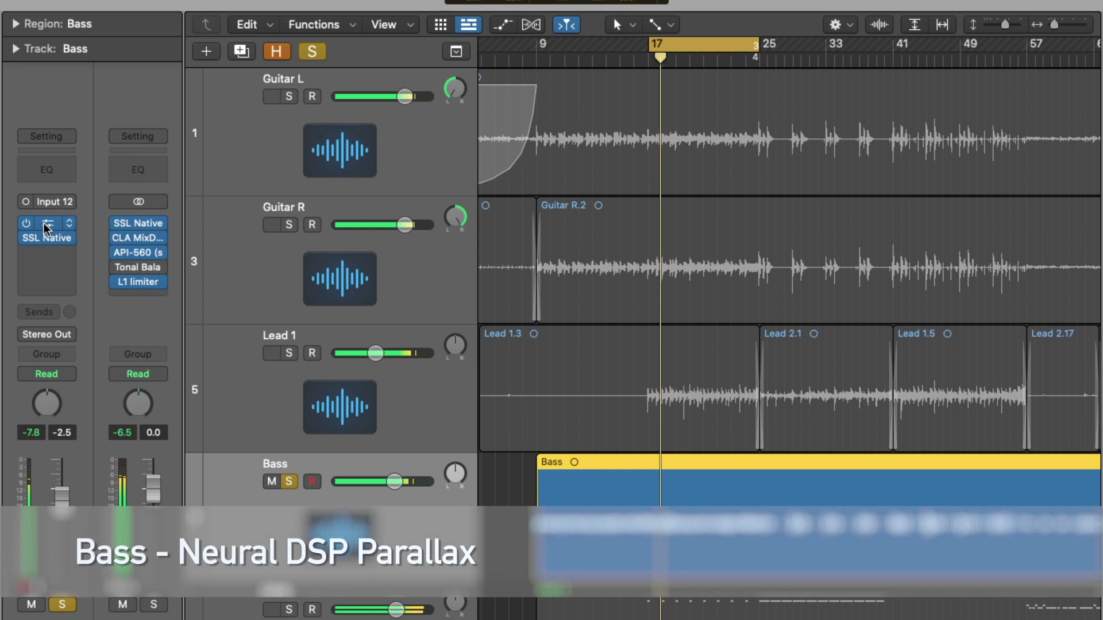
Step: In Parallax on the Bass track, set the high level to -18.8 dB and the mid level to -25.6 dB, and close the plug-in
click(46, 228)
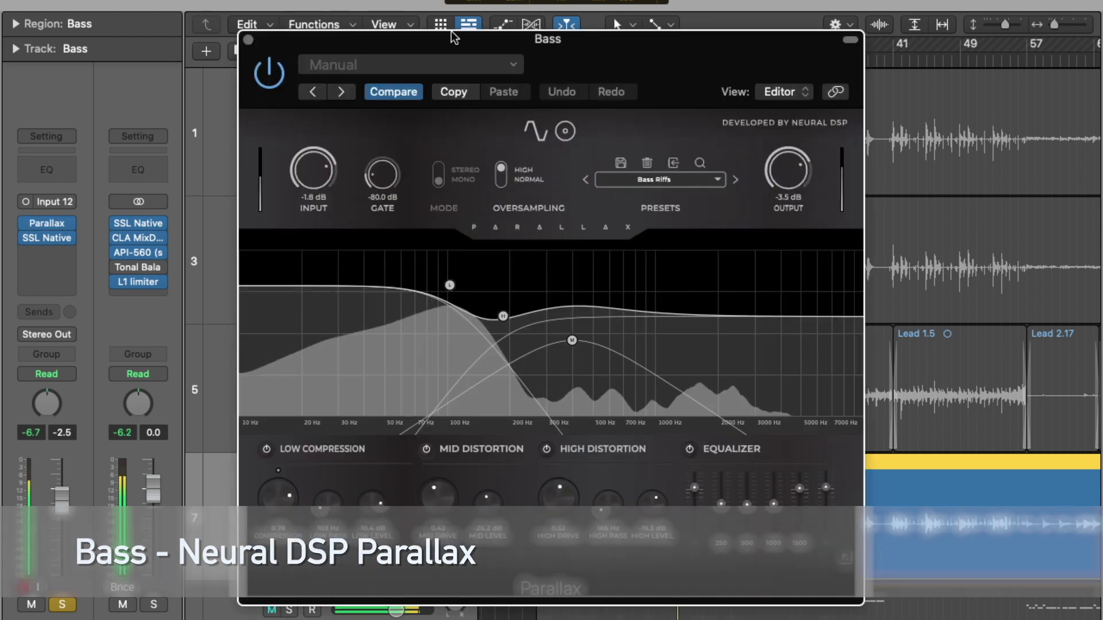
mouse_move(649, 498)
mouse_down()
mouse_move(653, 450)
mouse_move(642, 515)
mouse_move(642, 505)
mouse_up()
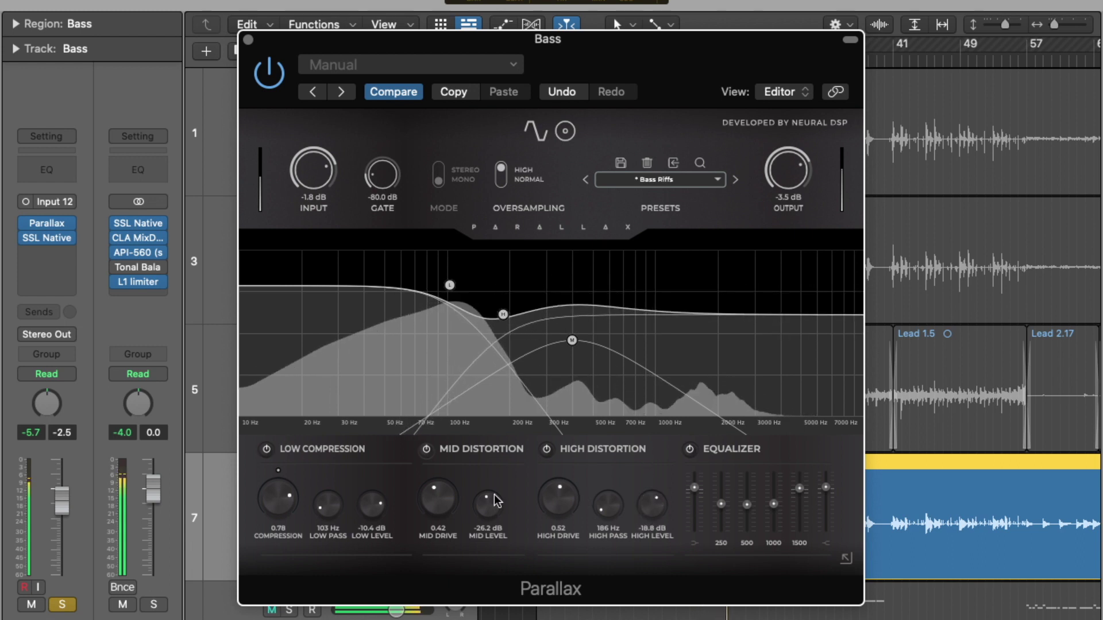
mouse_move(480, 498)
mouse_down()
mouse_move(495, 456)
mouse_move(481, 497)
mouse_up()
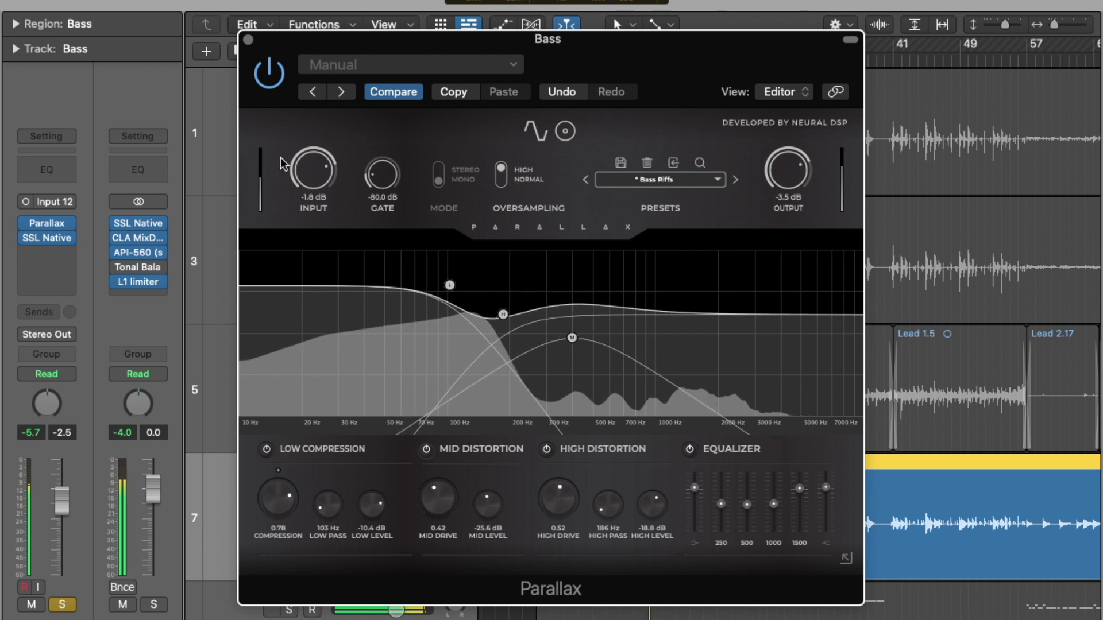
click(249, 40)
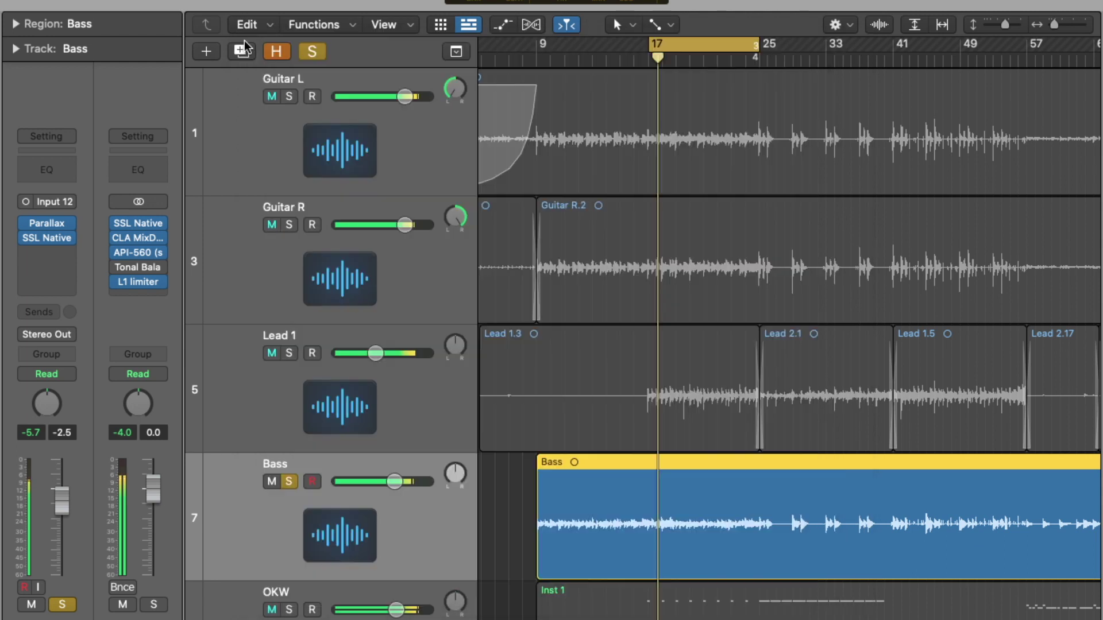
Step: Inspect the SSL Native Channelstrip on the Bass track, compare its dynamics section bypassed and engaged, and close the plug-in
click(36, 237)
drag(453, 149, 392, 85)
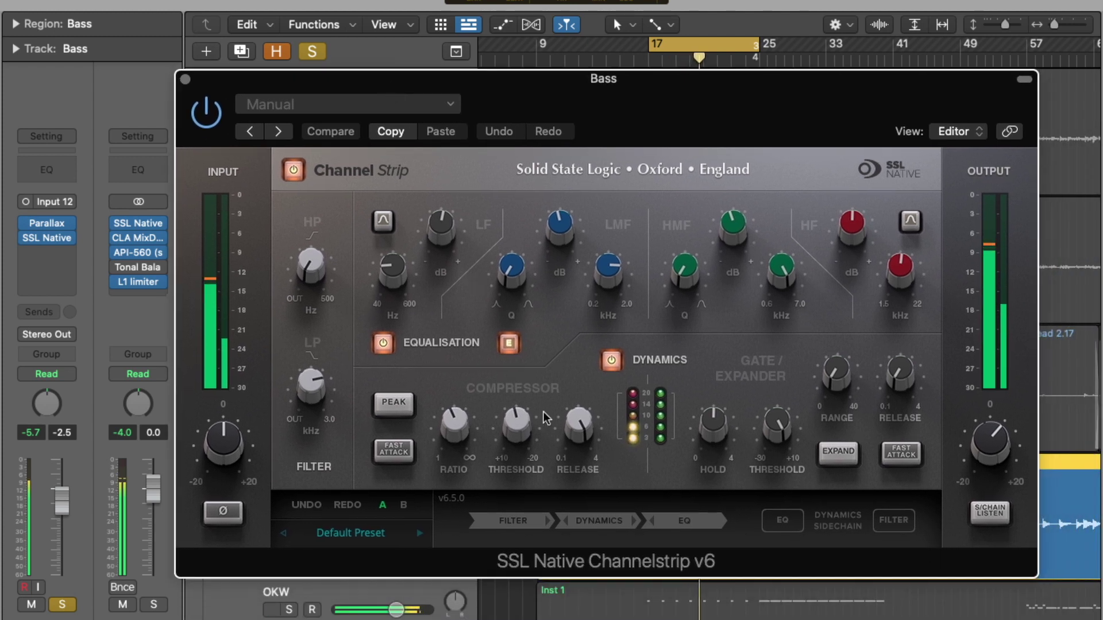
click(611, 361)
click(611, 361)
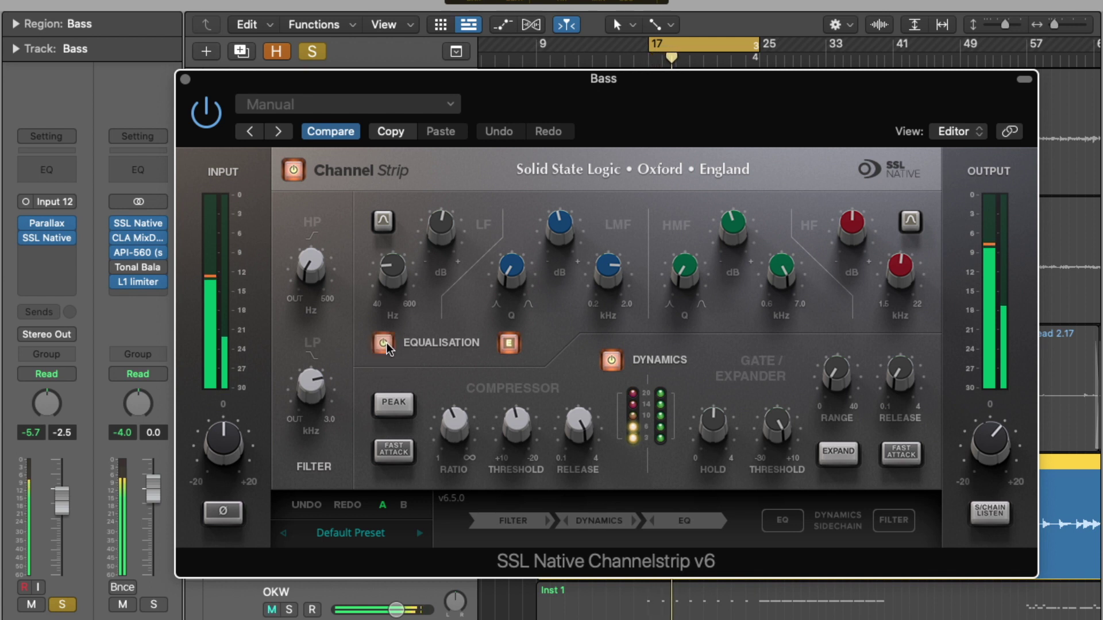
click(185, 79)
Step: Solo the OKW drum track alongside the Bass, and view its One Kit Wonder - Aggressive Rock kit in Kontakt
scroll(291, 517, down, 3)
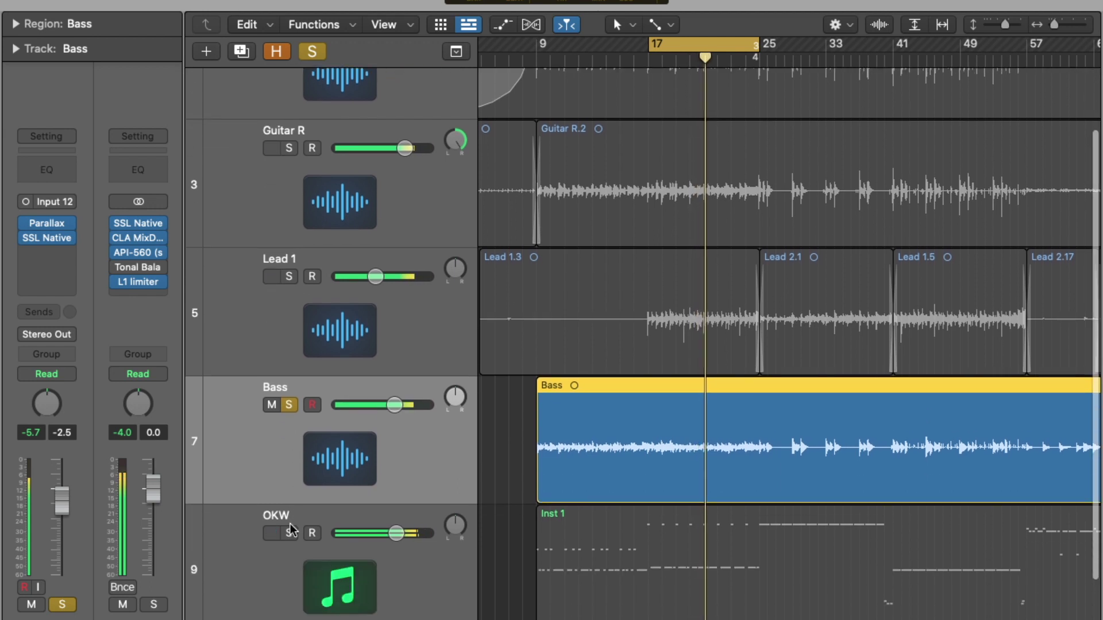
click(291, 524)
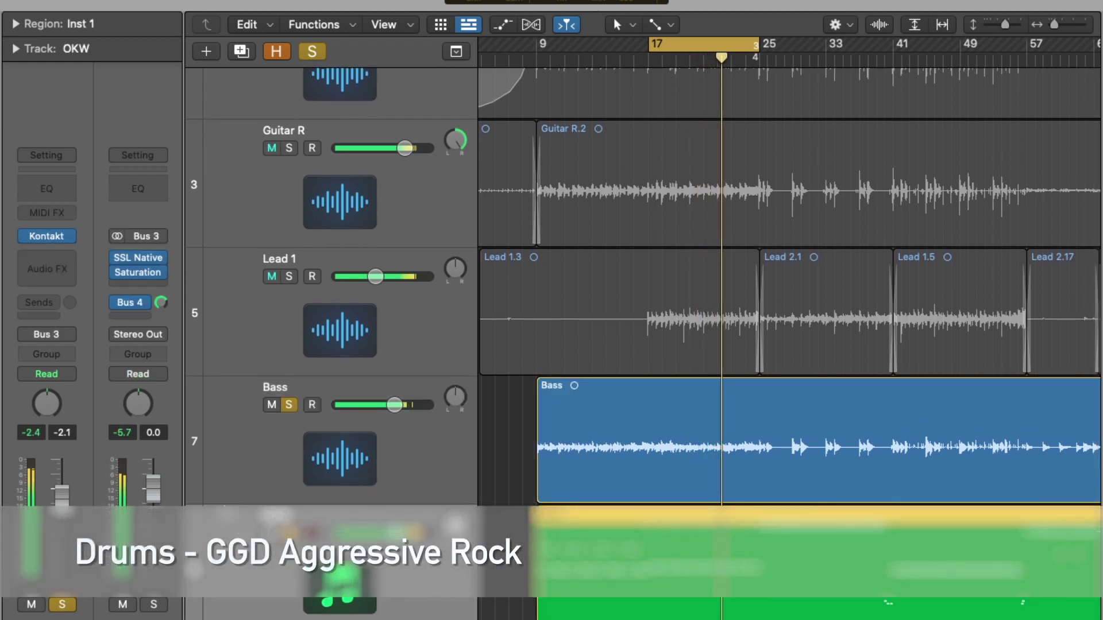
mouse_move(47, 236)
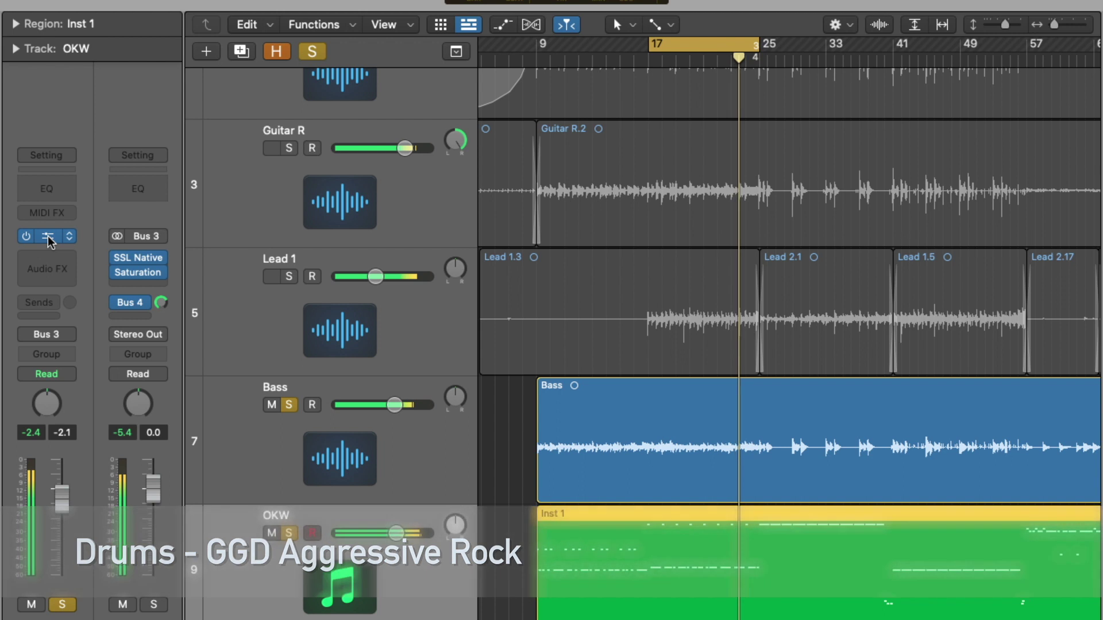
click(47, 235)
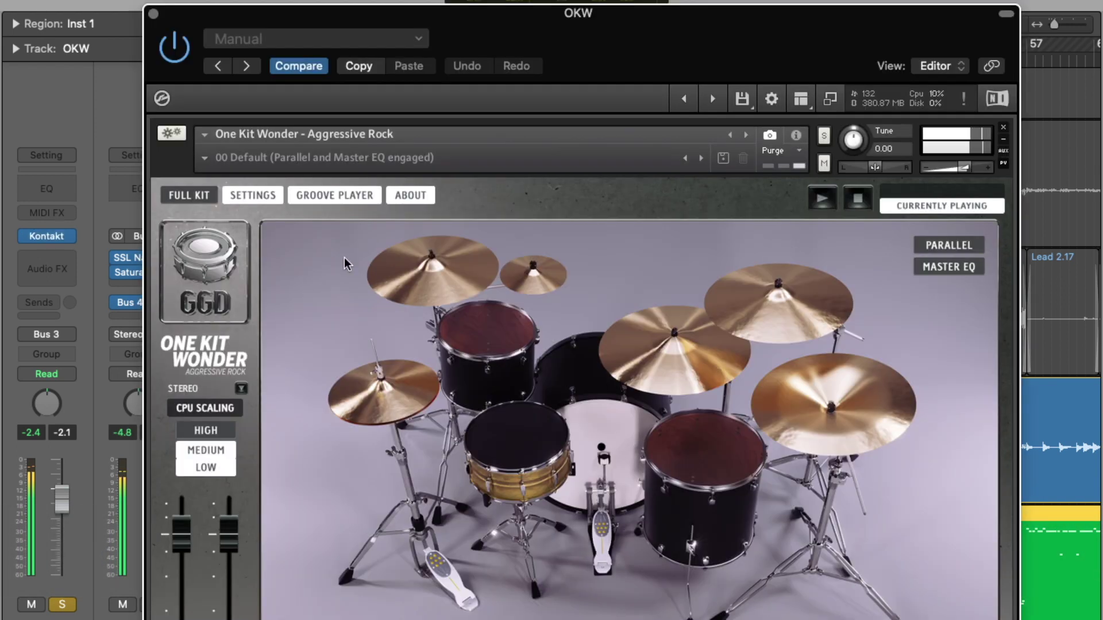
drag(419, 17, 414, 0)
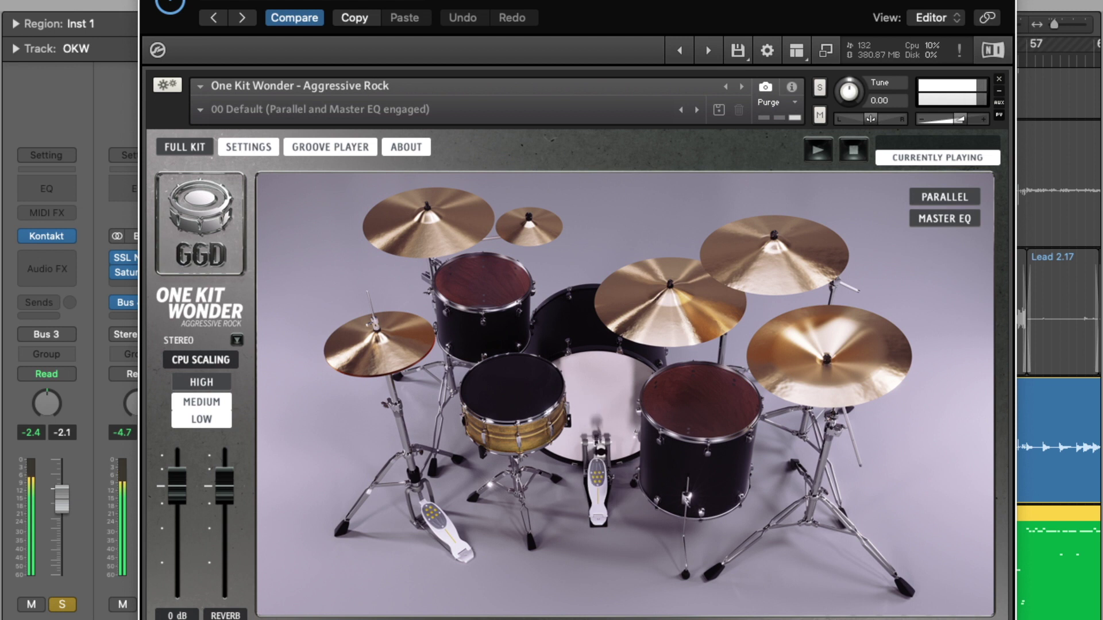
key(super+w)
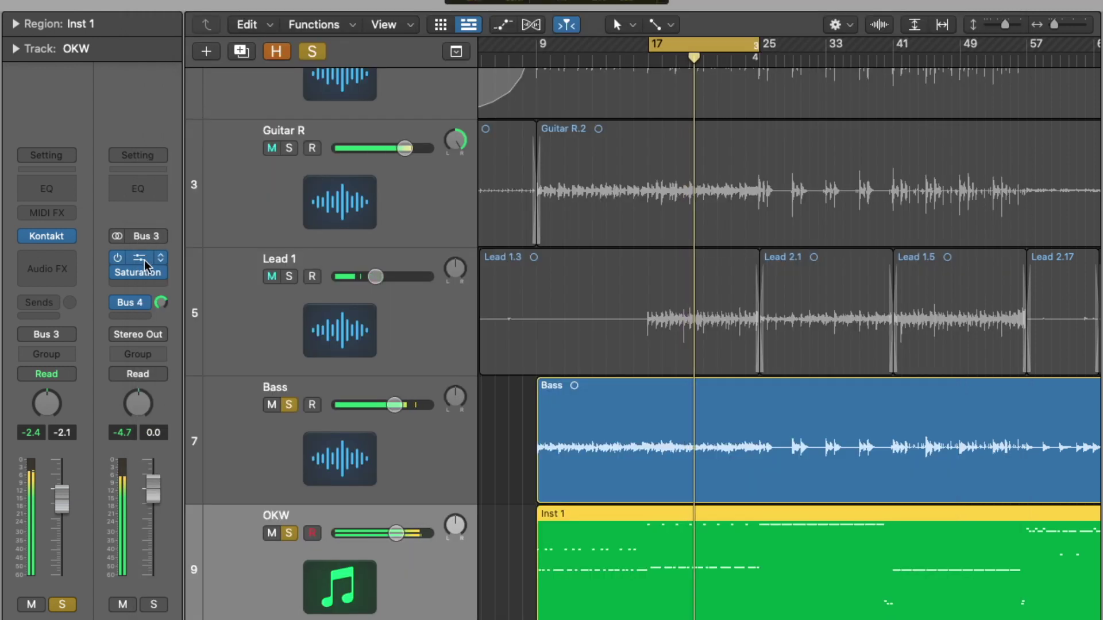
Step: View the SSL Native Bus Compressor on the drum bus, and compare the Saturation Knob bypassed and engaged
click(144, 260)
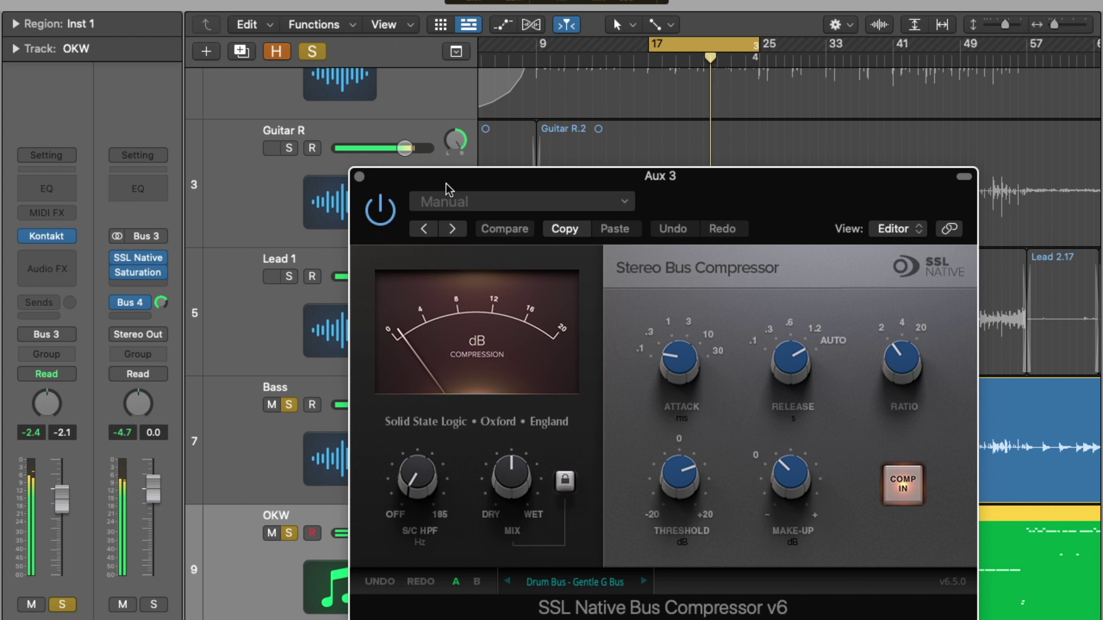
click(338, 141)
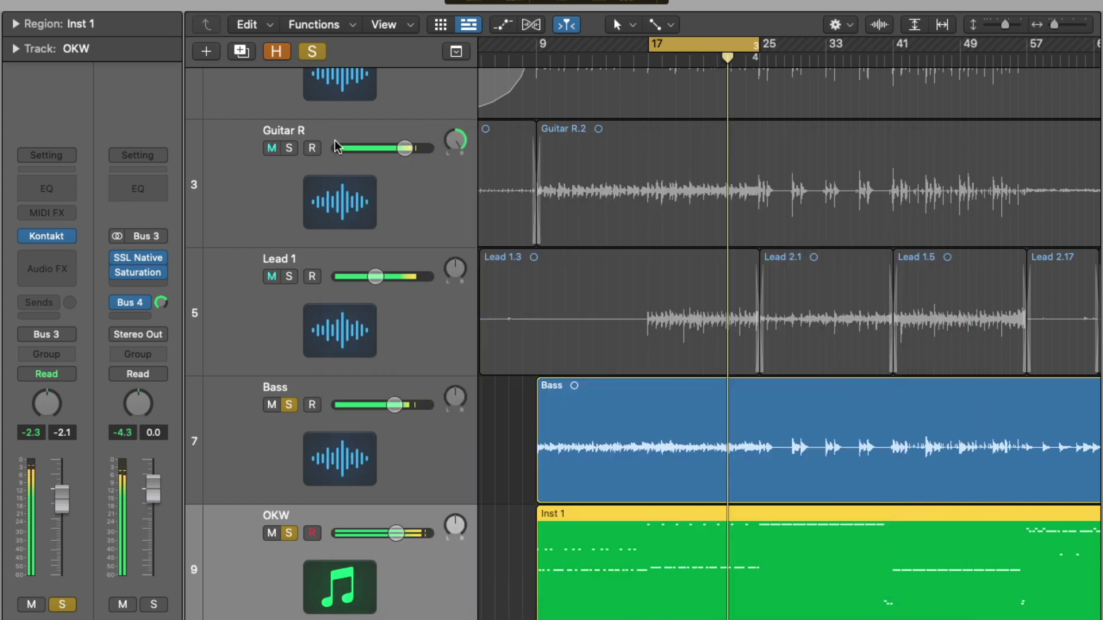
click(141, 274)
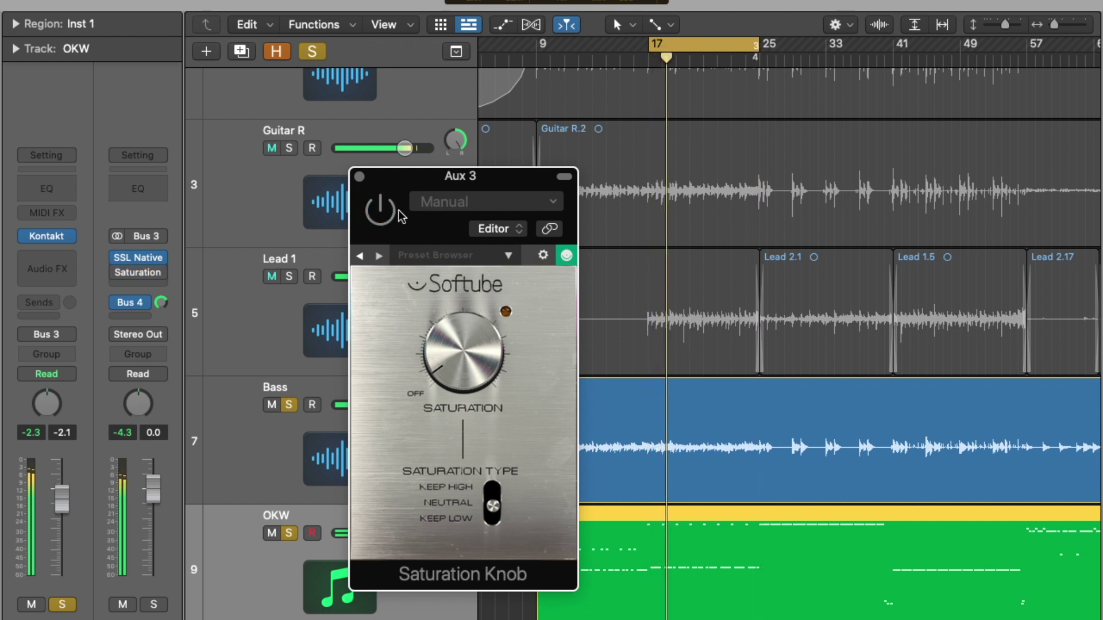
click(379, 221)
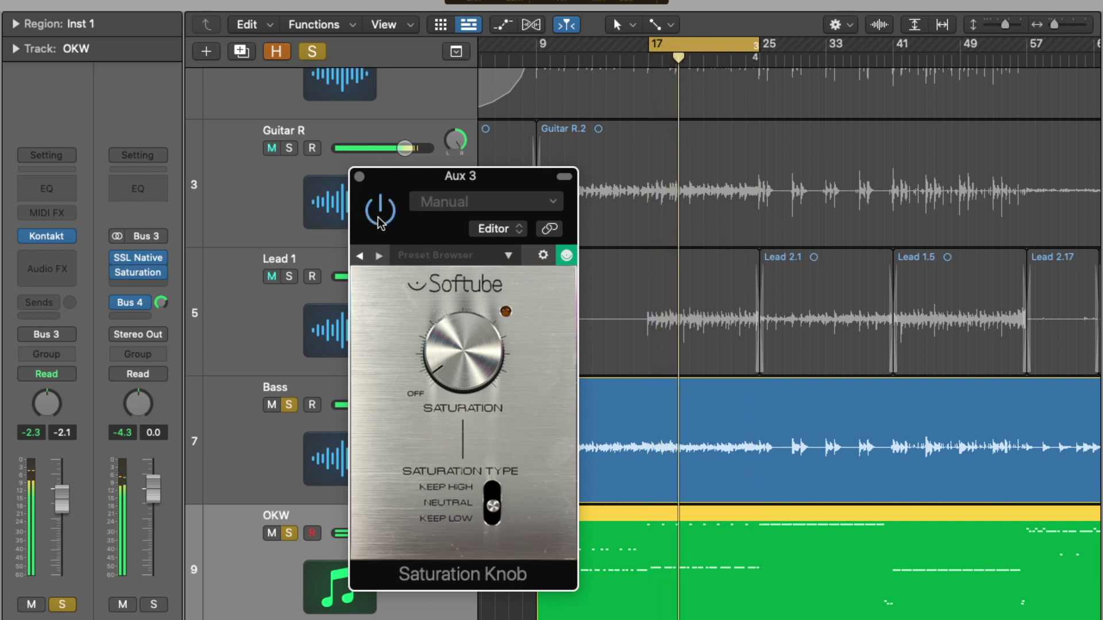
click(360, 176)
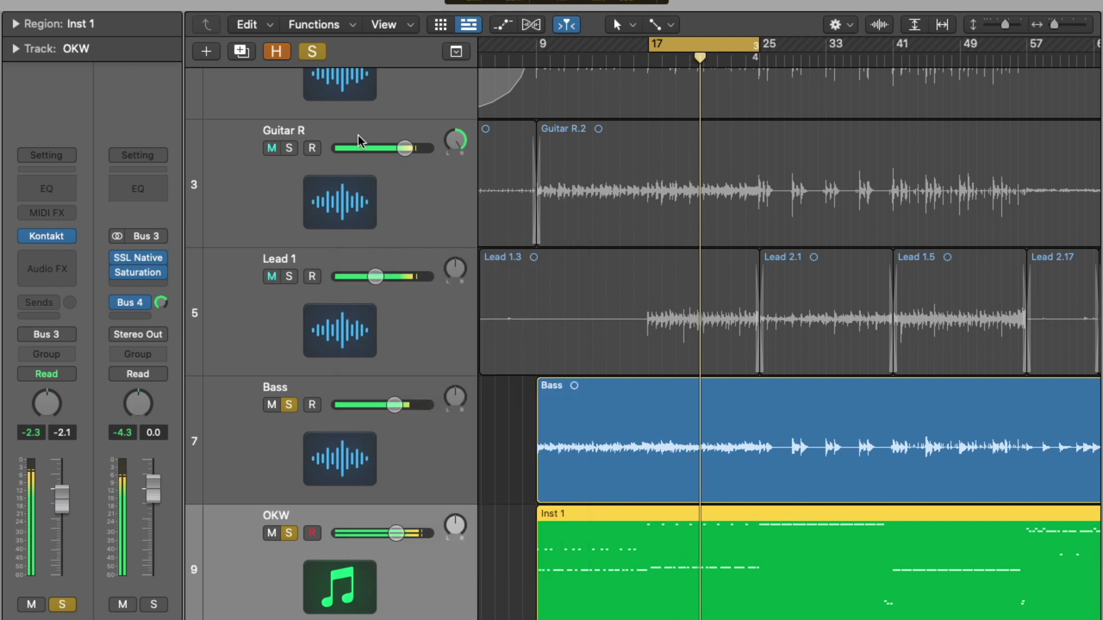
Step: Clear all active solos, and select the Lead 1 track to show the Stereo Out channel strip
click(313, 51)
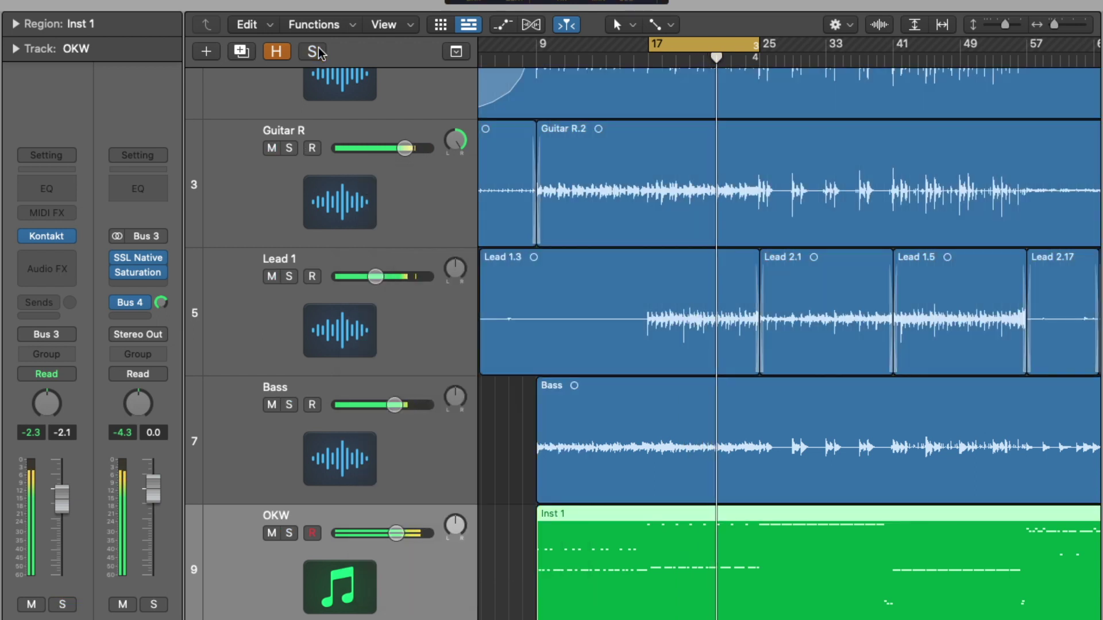
scroll(278, 232, up, 2)
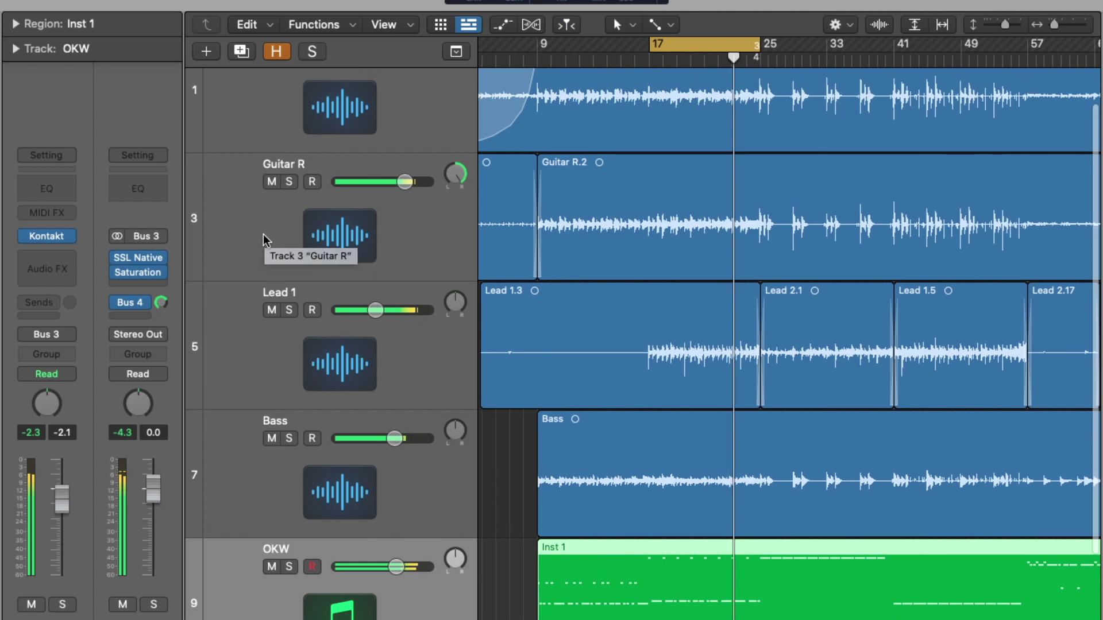
click(242, 346)
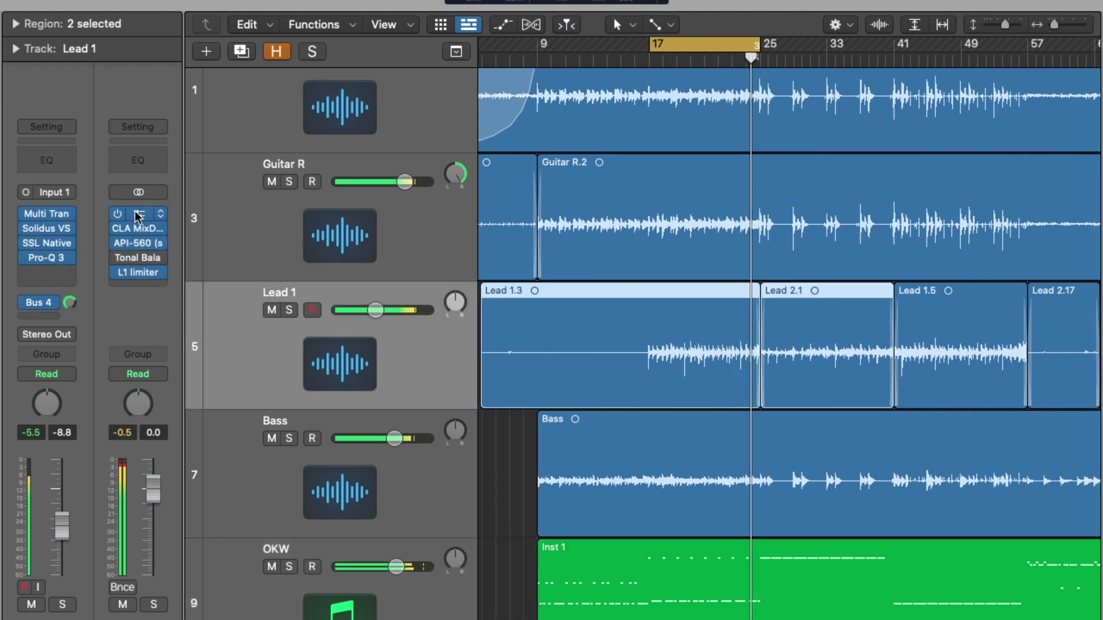
Step: Inspect the SSL Native and CLA MixDown plug-ins on the Stereo Out, closing each one after viewing
click(136, 213)
drag(406, 185, 316, 111)
click(271, 108)
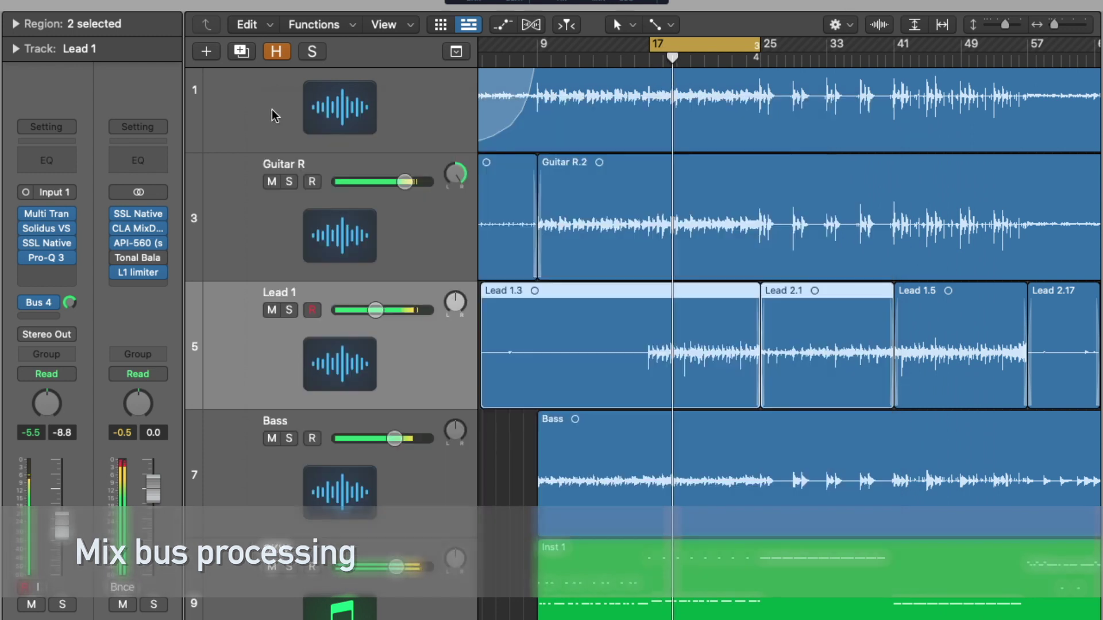
click(133, 228)
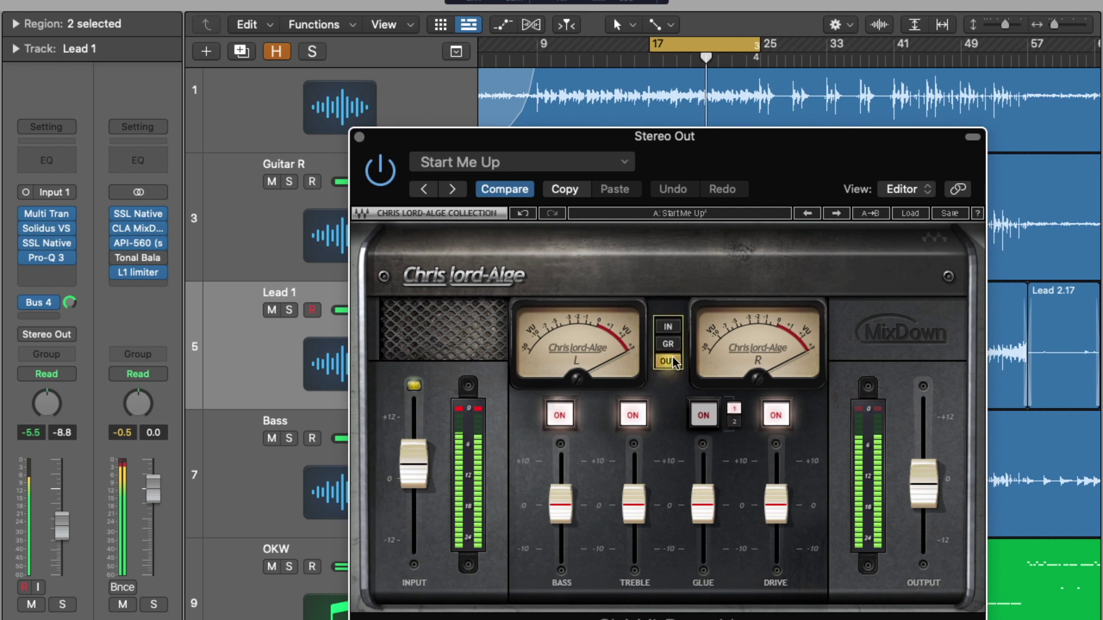
click(359, 138)
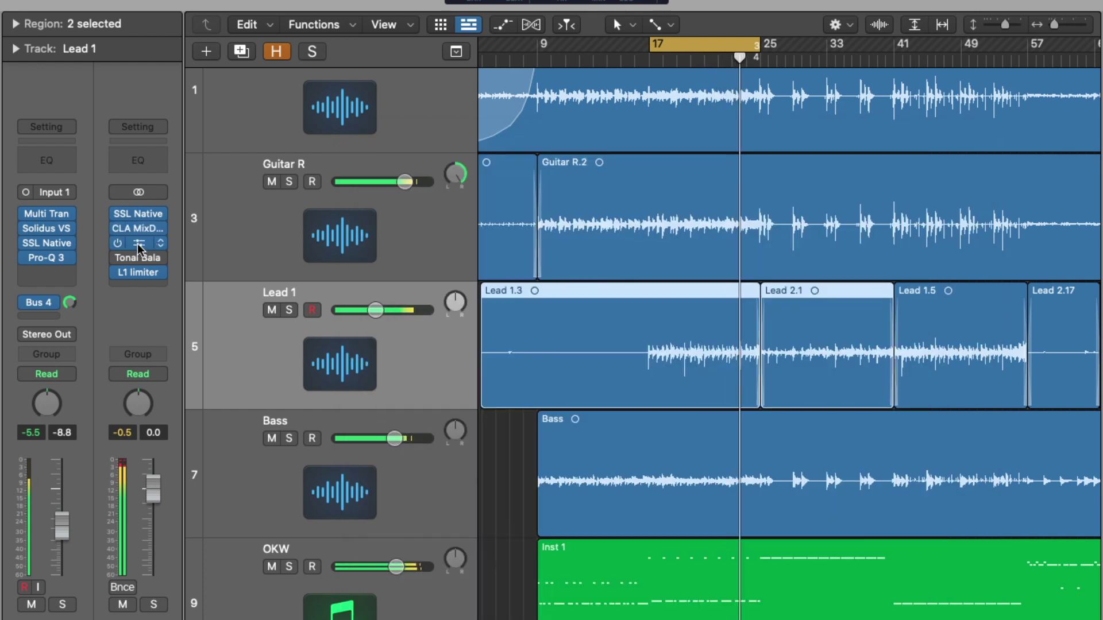
Step: Enable Tonal Balance Control on the Stereo Out, examine its curve side by side with the API-560 equaliser, and close both plug-ins
click(137, 243)
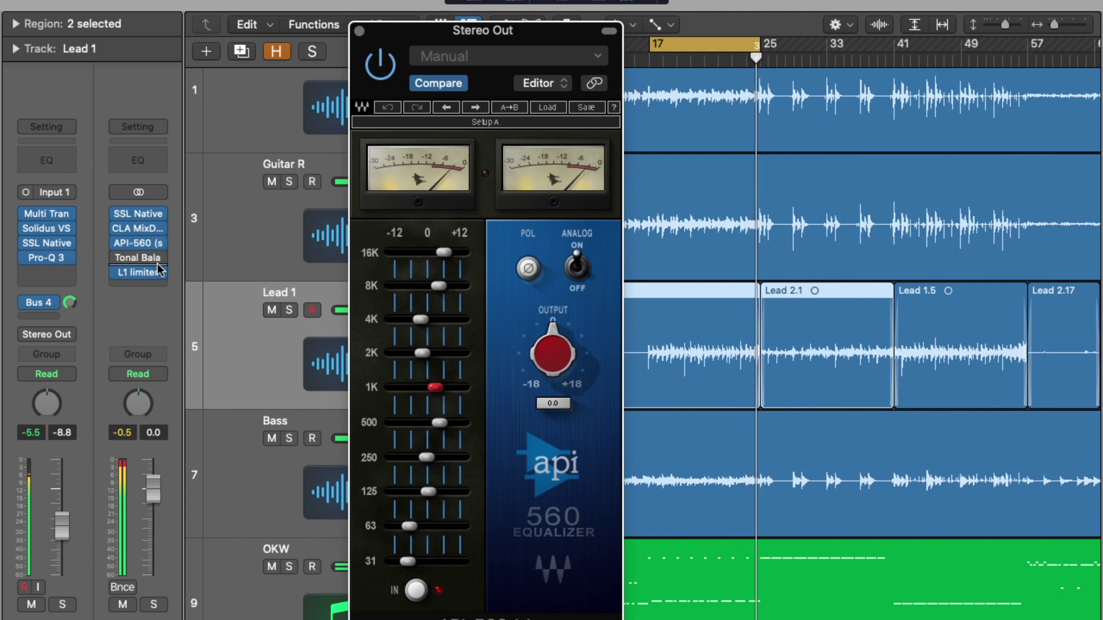
click(136, 259)
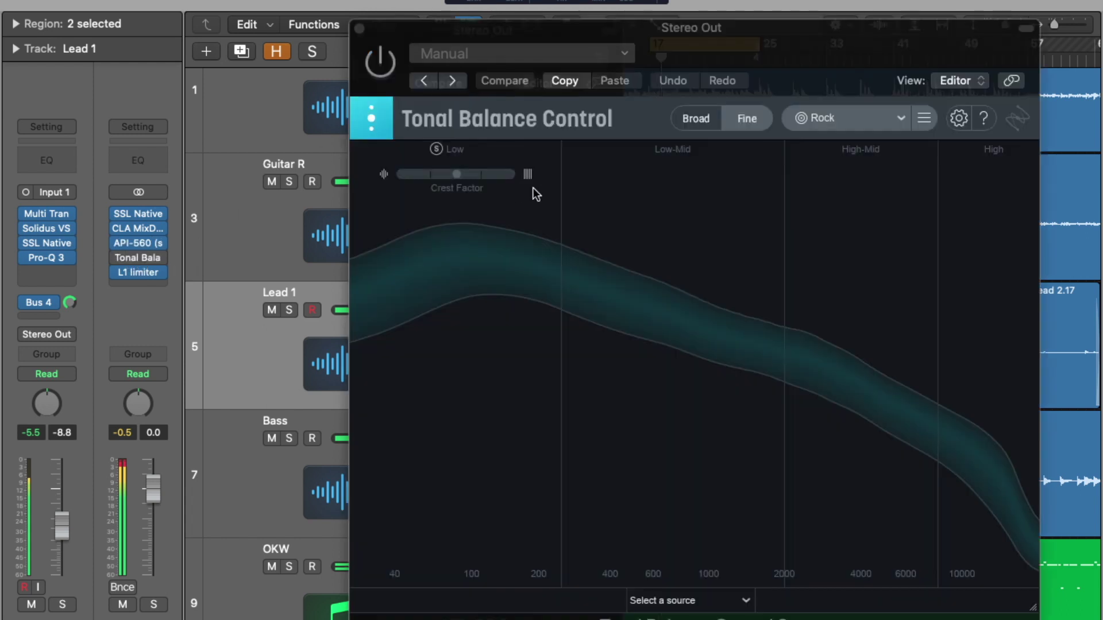
click(409, 94)
drag(409, 95, 553, 94)
drag(437, 36, 193, 16)
drag(495, 30, 389, 30)
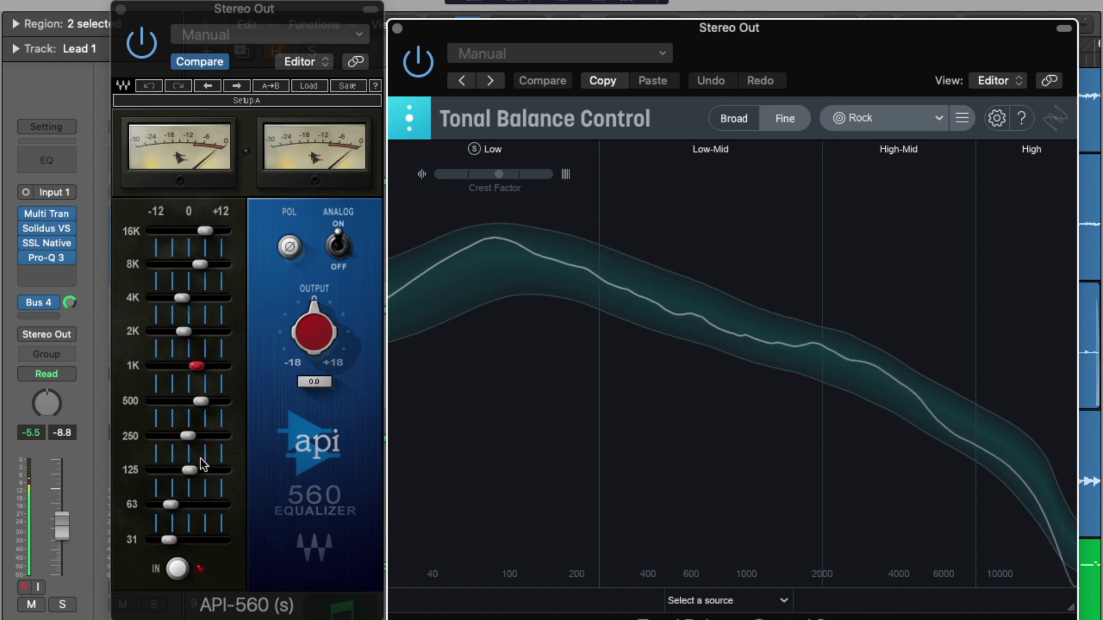
click(397, 29)
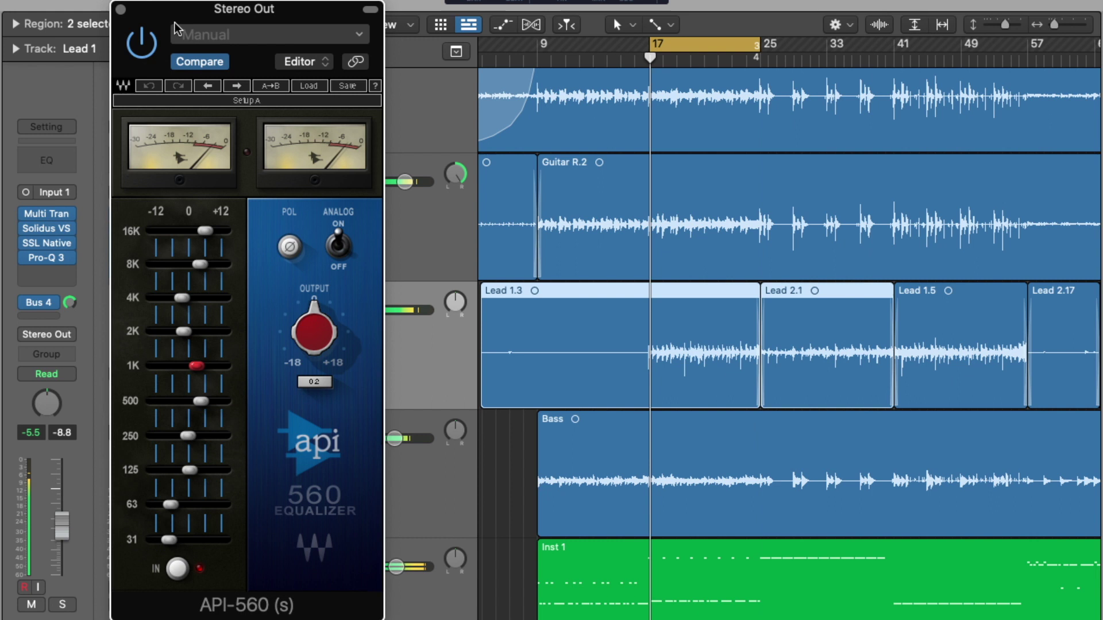
click(121, 9)
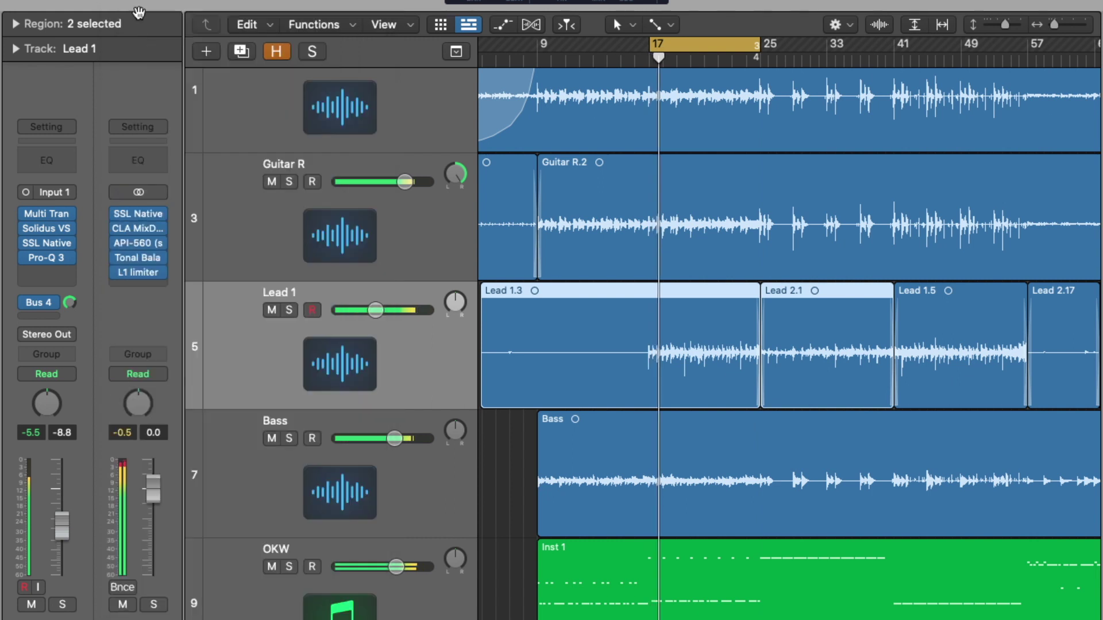
Step: Inspect the L1 limiter on the Stereo Out, switch off cycle playback, and close the limiter
click(140, 273)
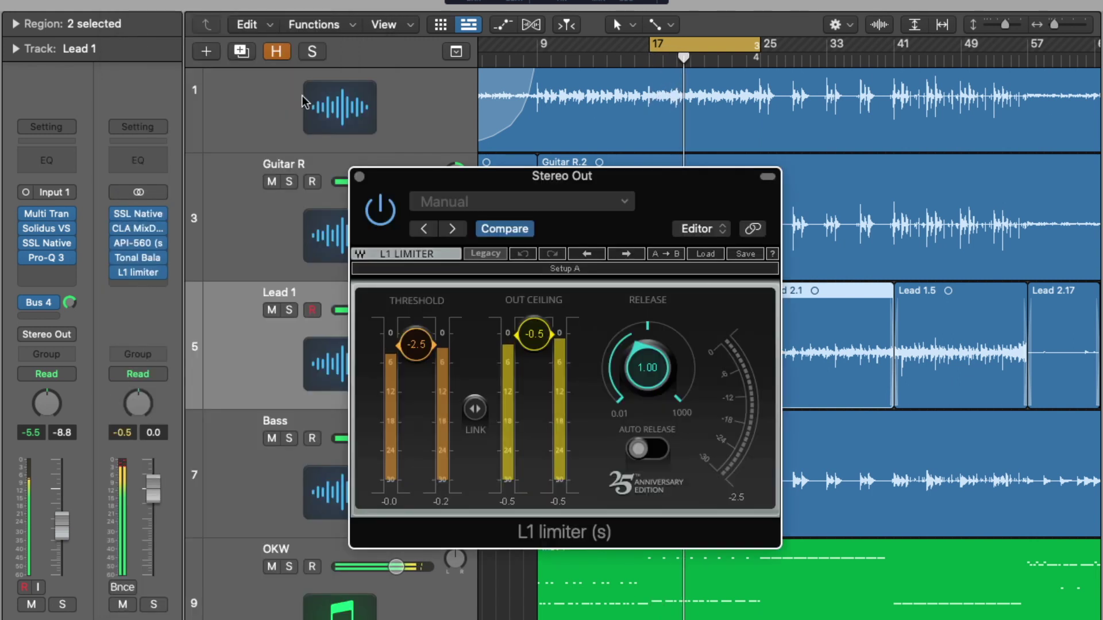
key(c)
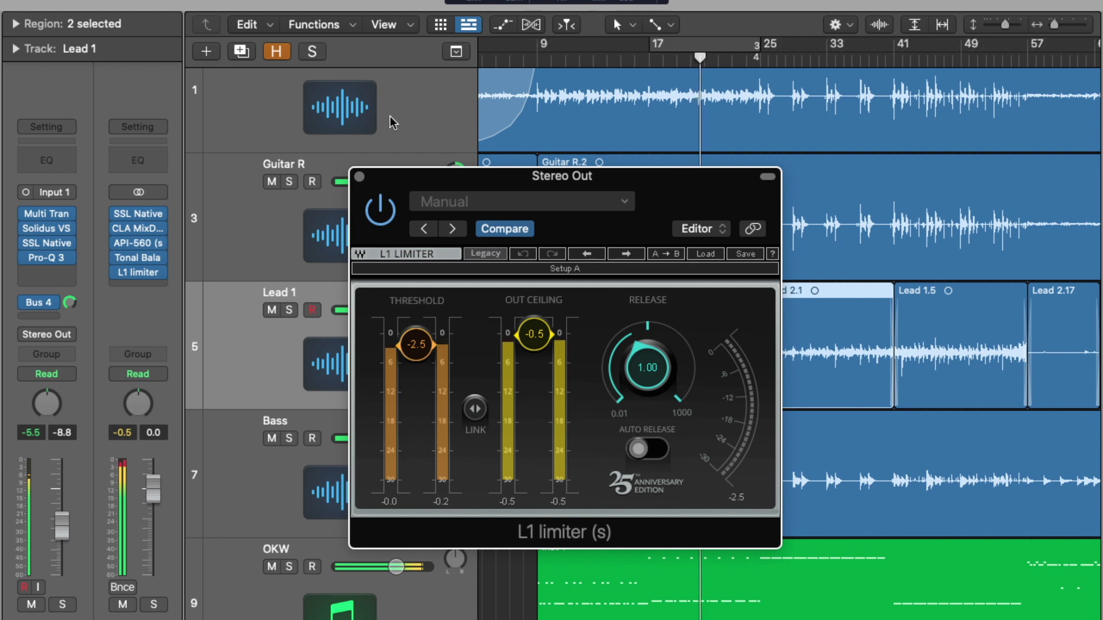
click(359, 178)
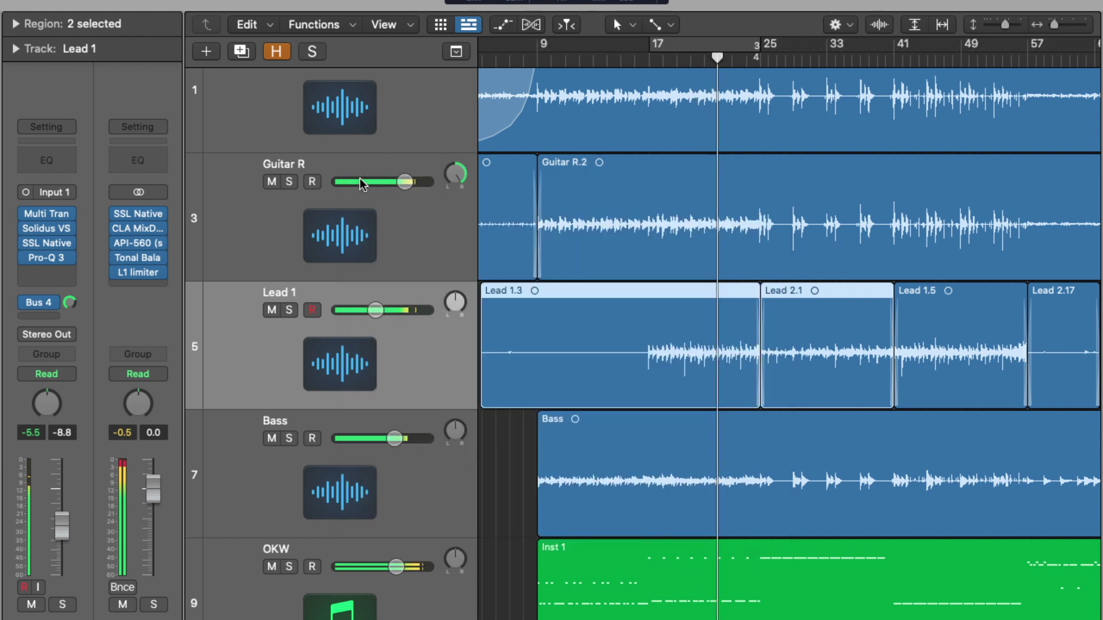
Step: Open Solidus VS8100 on the Guitar L track, dismiss its activation notice, and show the amp section
scroll(345, 173, up, 2)
click(303, 153)
mouse_move(47, 244)
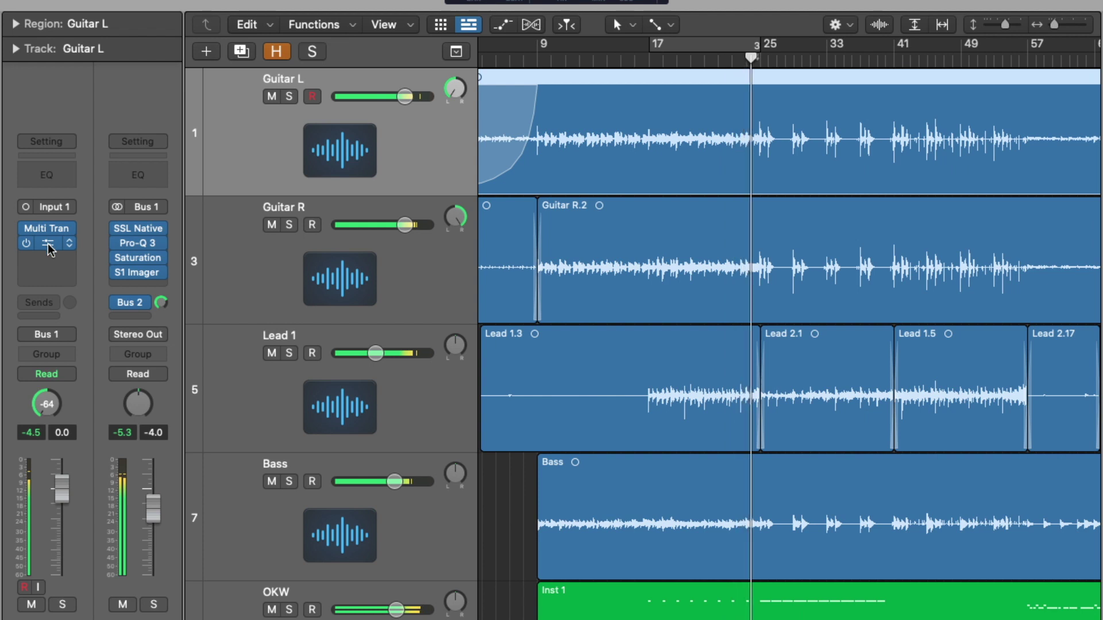
click(47, 244)
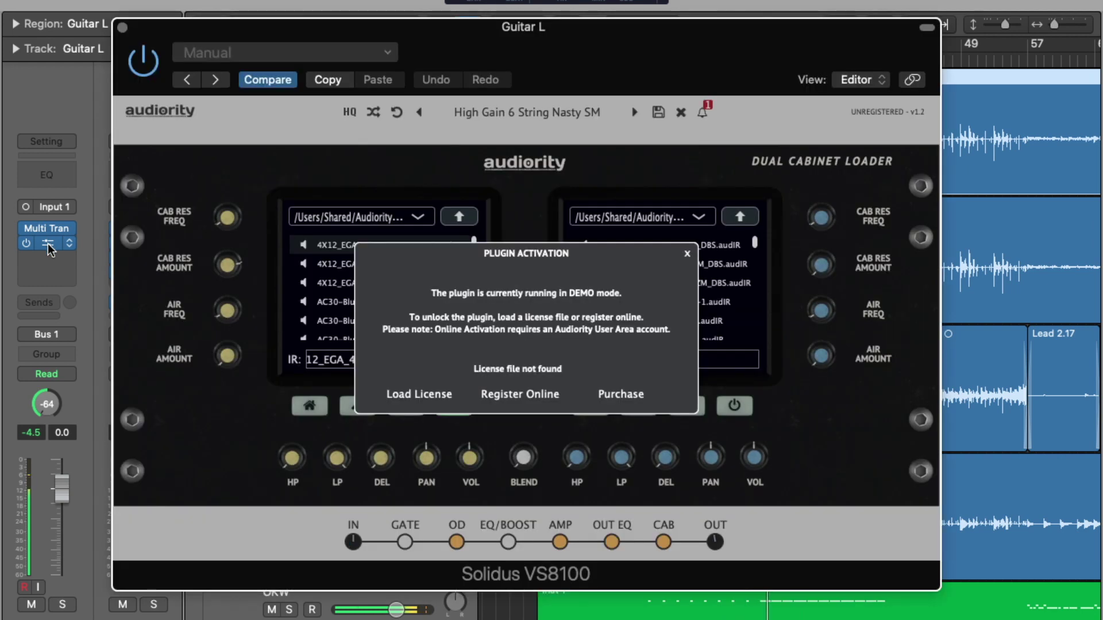
click(687, 253)
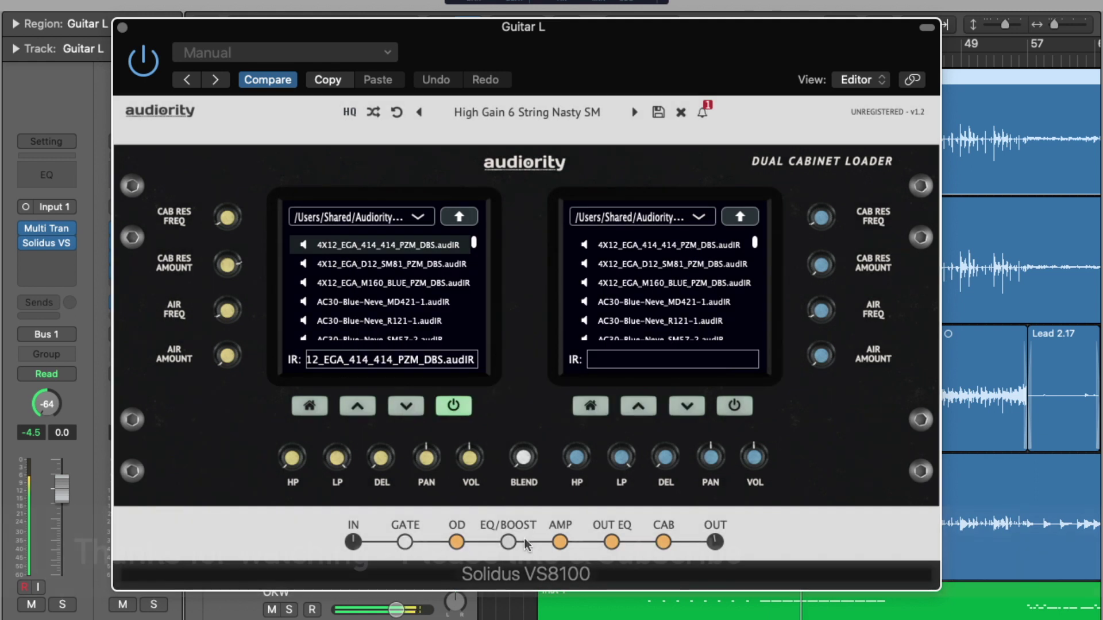
click(560, 542)
drag(488, 37, 488, 42)
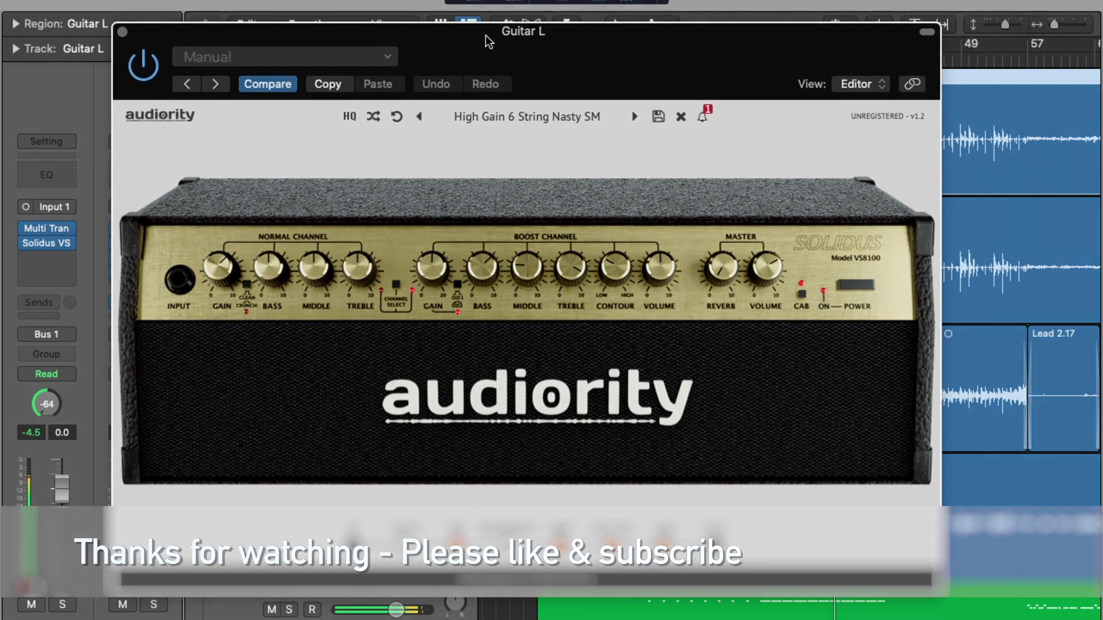